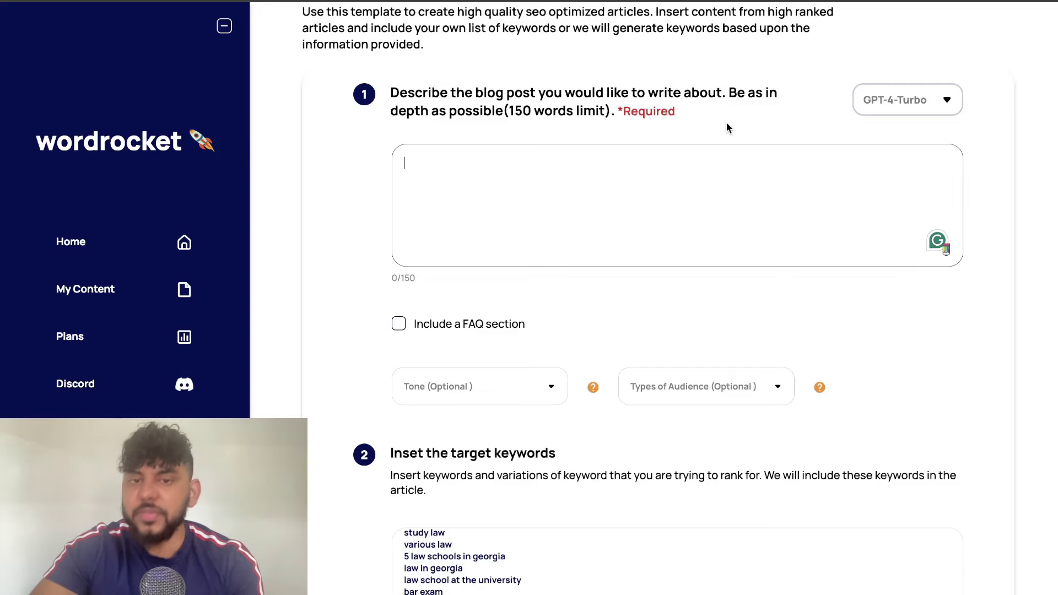
- Skip the SEO blog post tutorial ahead and pause it at 2:04 on the content writer dialog
scroll(727, 122, "up", 1)
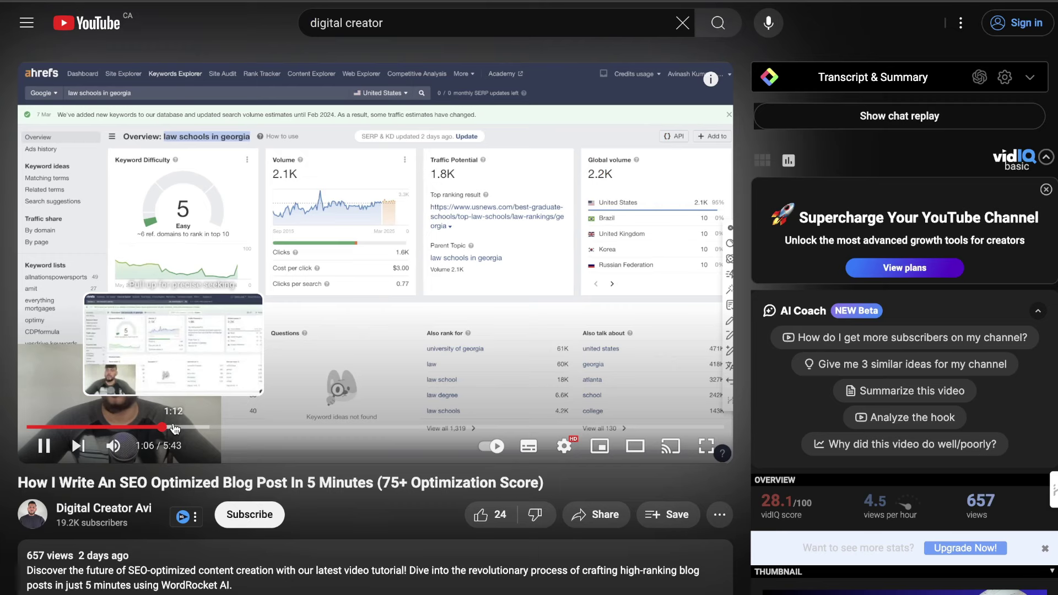
left_click_drag(174, 430, 184, 429)
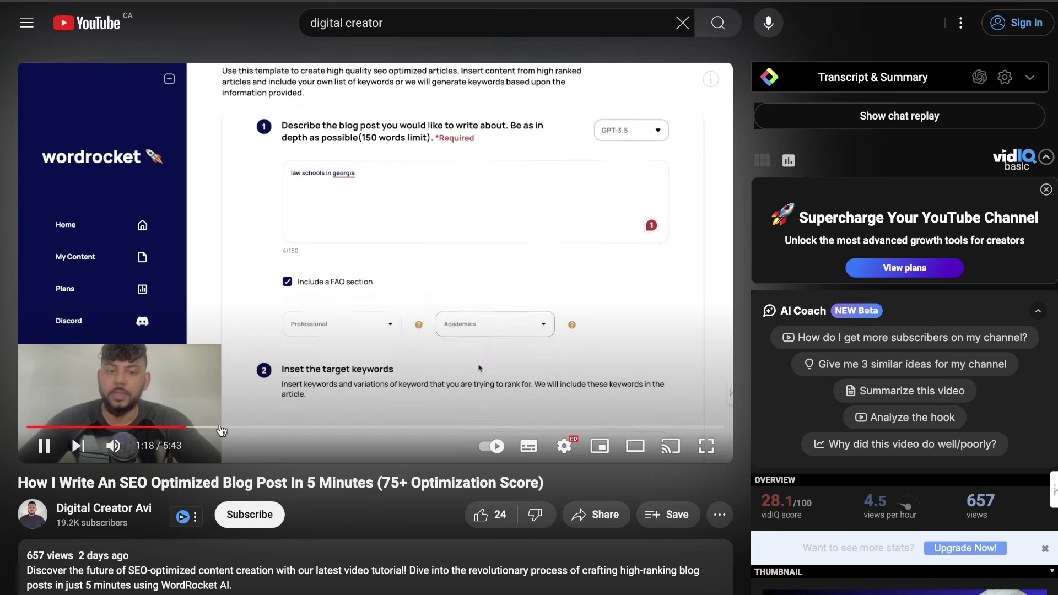
left_click(222, 430)
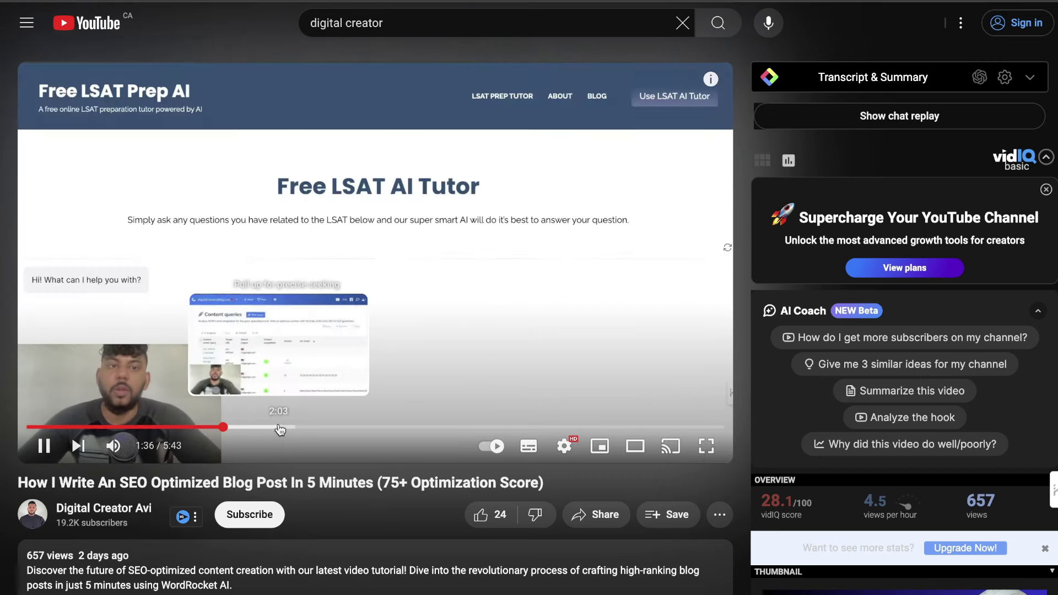
left_click(278, 427)
left_click(343, 338)
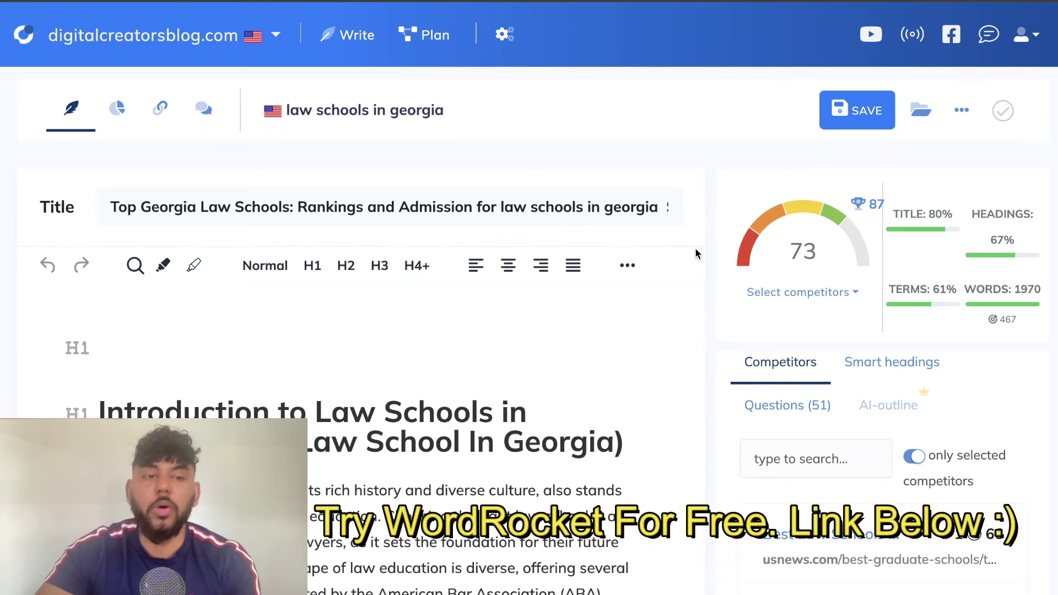
- Show NeuronWriter's Terms in headings and copy them as a list of visible terms
scroll(695, 247, "down", 10)
scroll(777, 306, "down", 4)
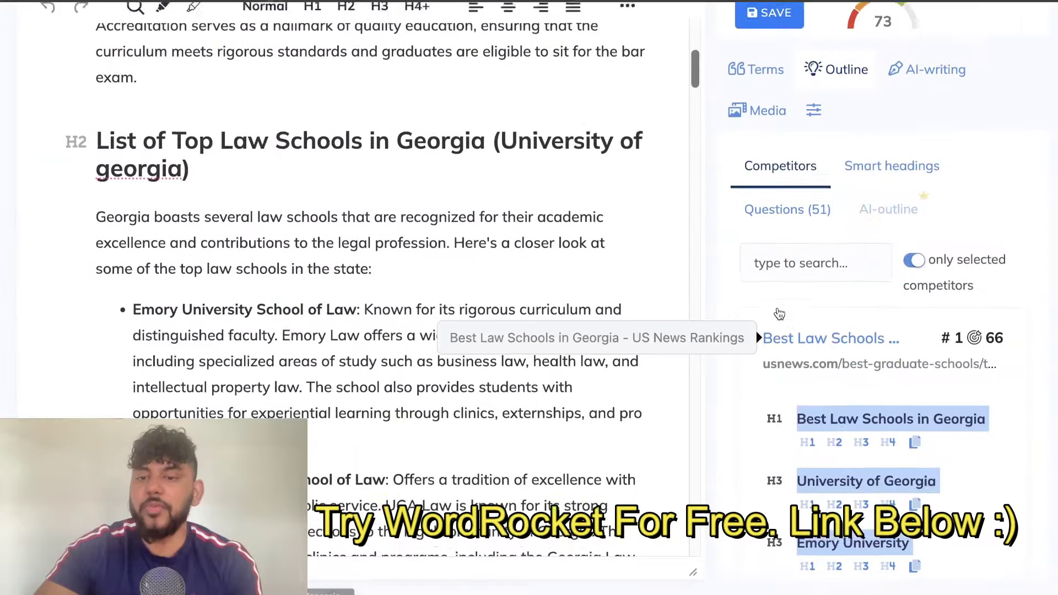
scroll(850, 326, "down", 2)
scroll(804, 220, "up", 2)
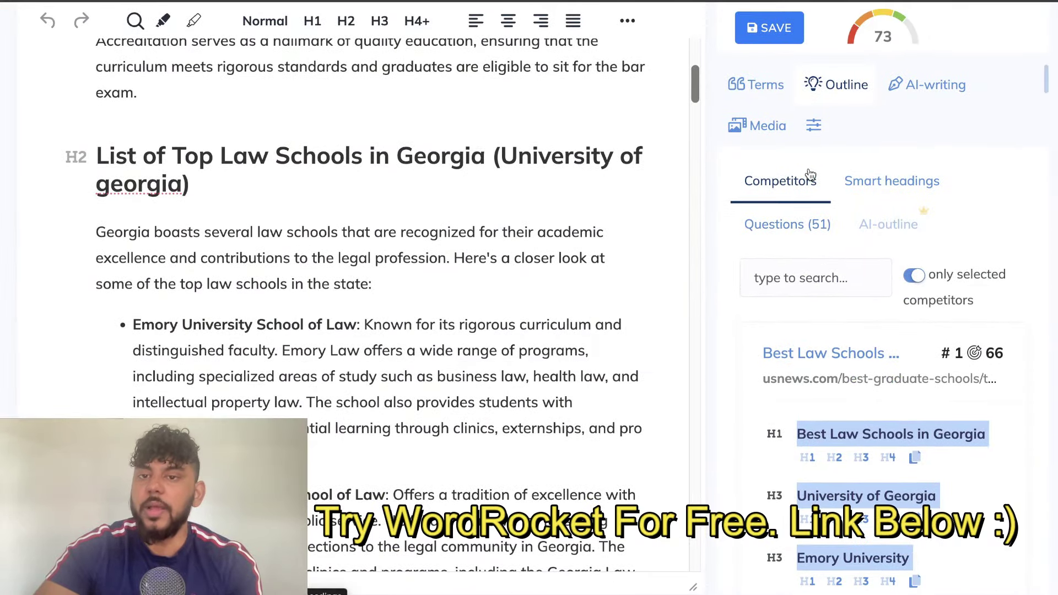
left_click(768, 82)
scroll(818, 300, "down", 1)
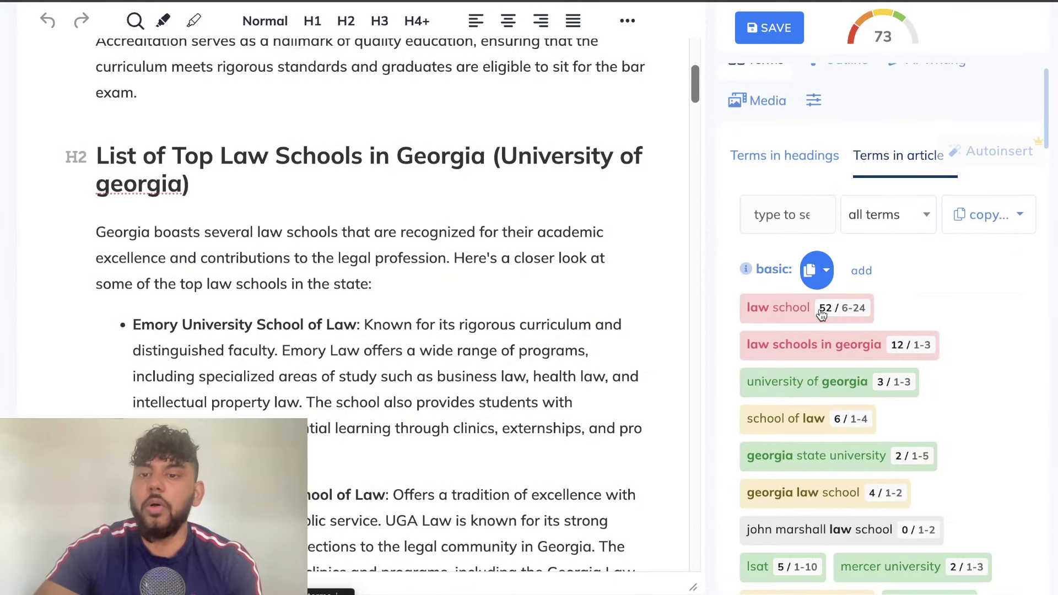
scroll(944, 355, "down", 3)
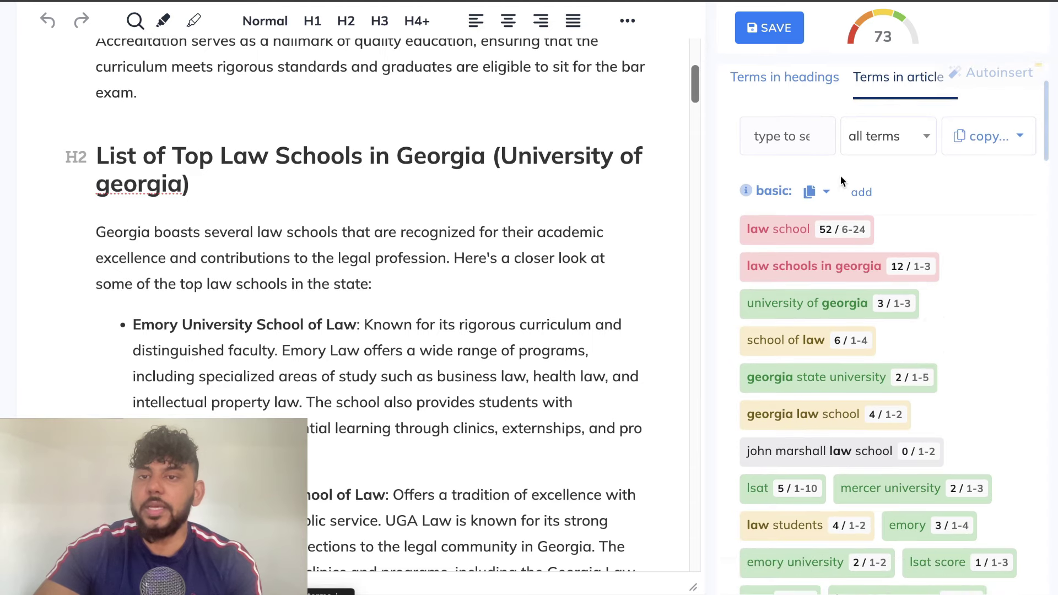
left_click(786, 83)
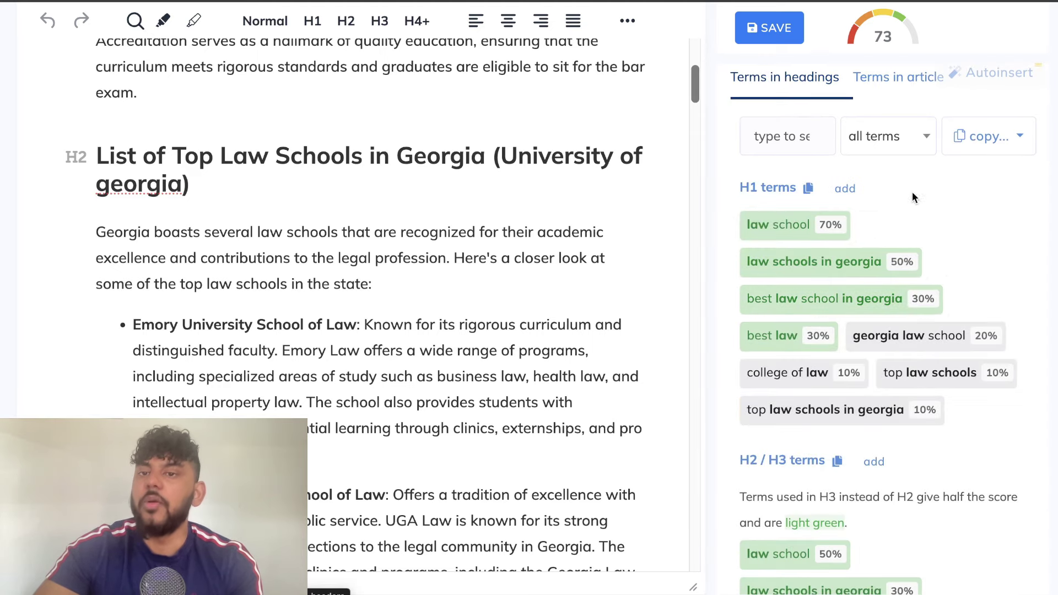
scroll(931, 299, "up", 2)
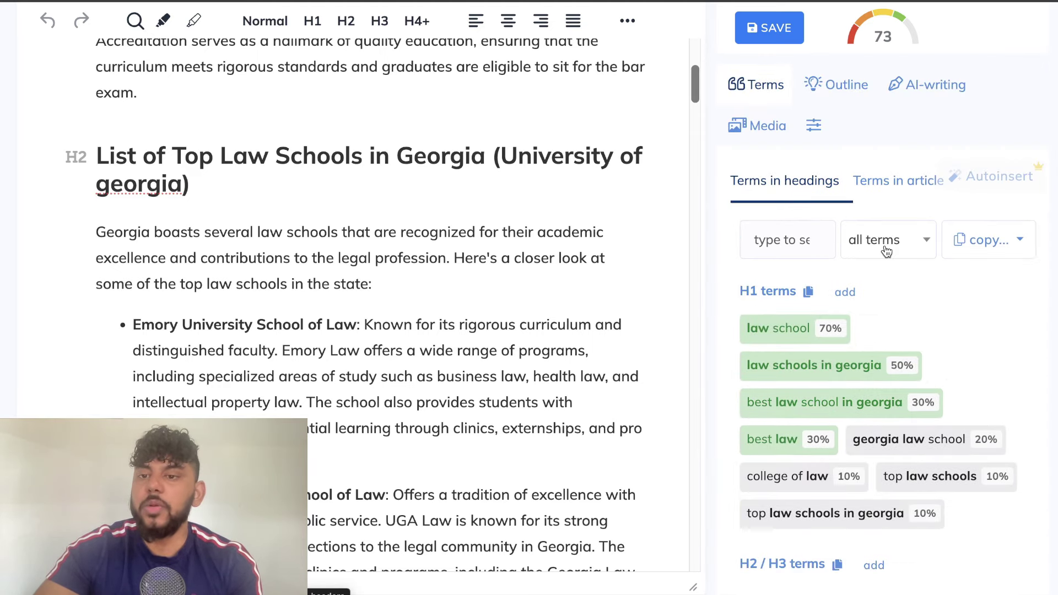
left_click(989, 239)
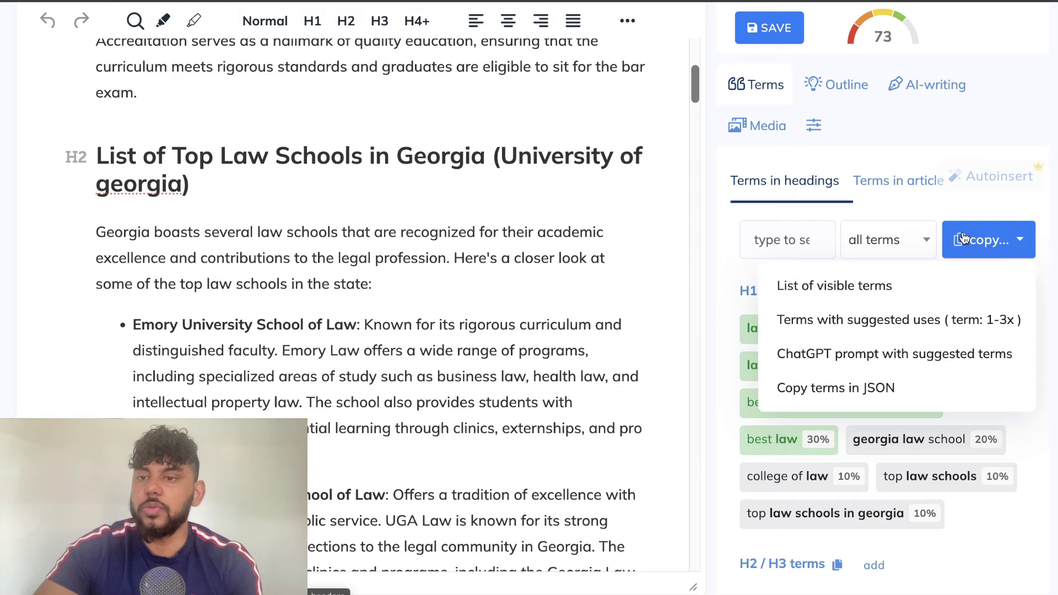
left_click(911, 288)
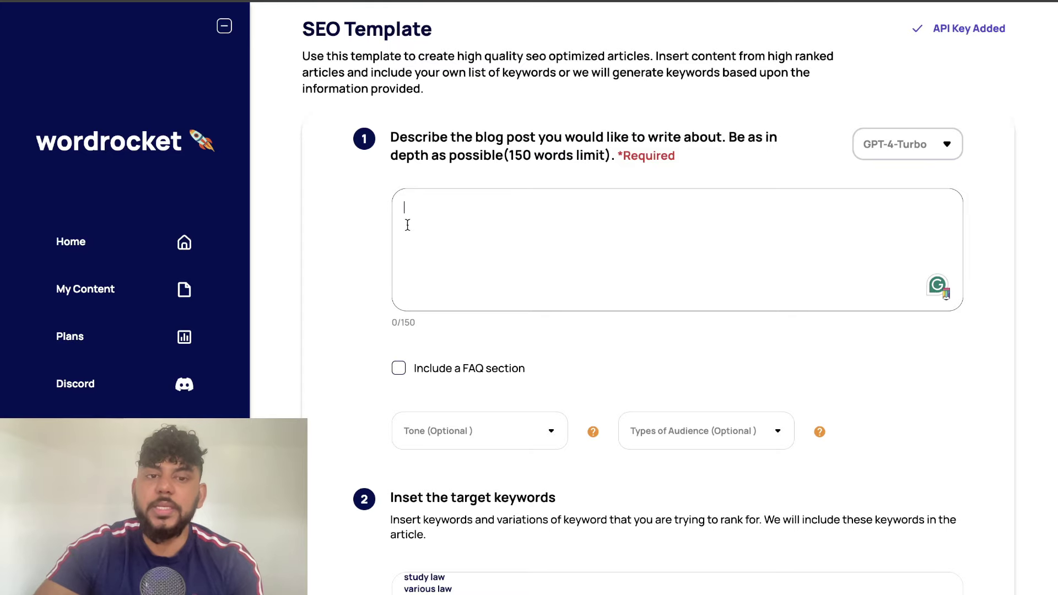
- Replace WordRocket's target keywords with the copied terms, starting TITLE TERMS, law school, law schools in georgia
scroll(407, 225, "down", 5)
scroll(474, 382, "down", 10)
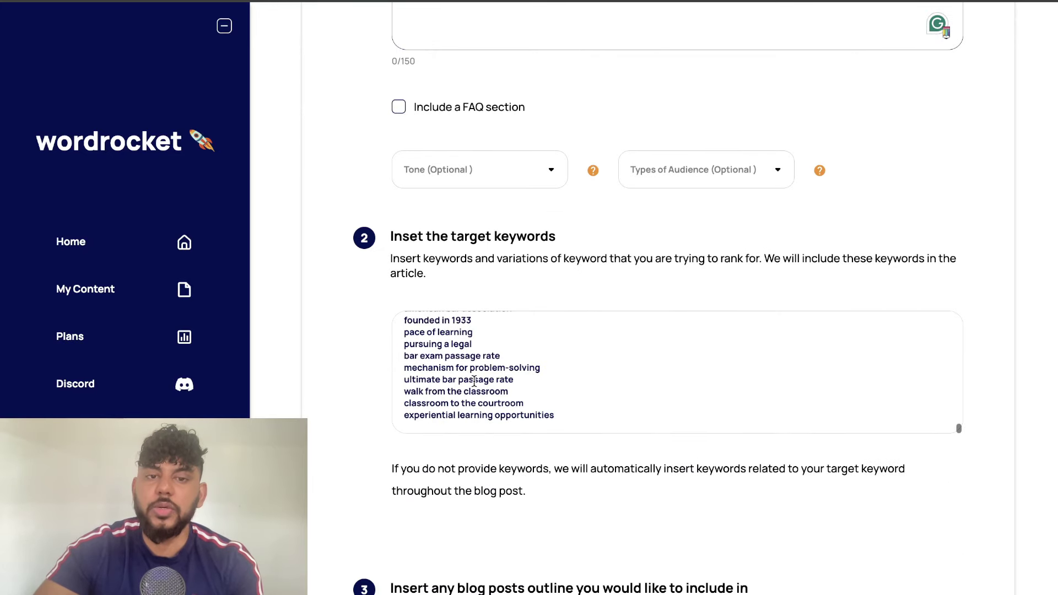
left_click_drag(556, 416, 315, 259)
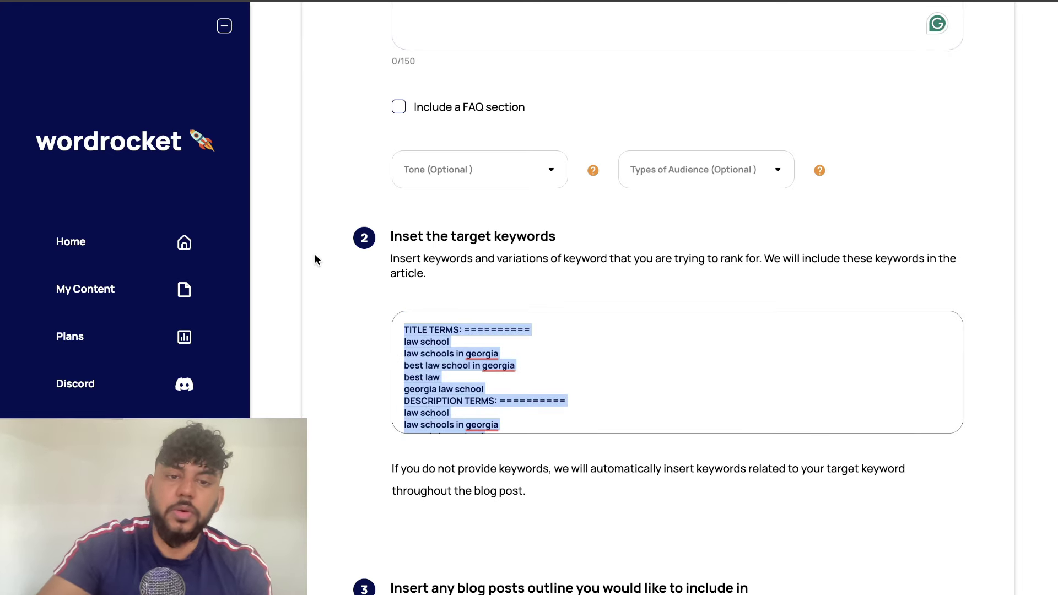
key("ctrl+x")
key("ctrl+v")
scroll(523, 373, "up", 15)
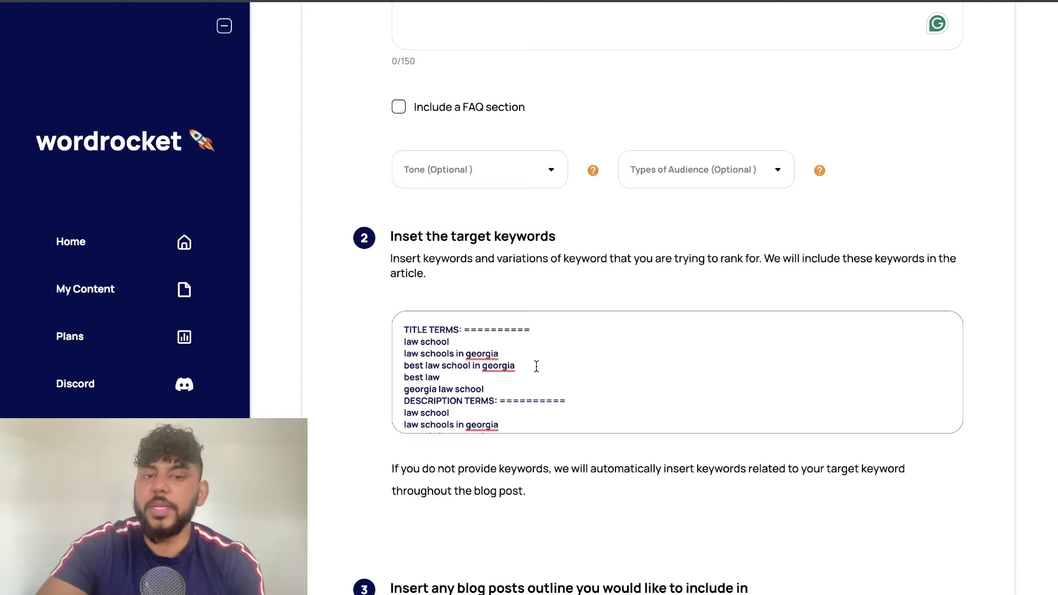
scroll(537, 366, "down", 6)
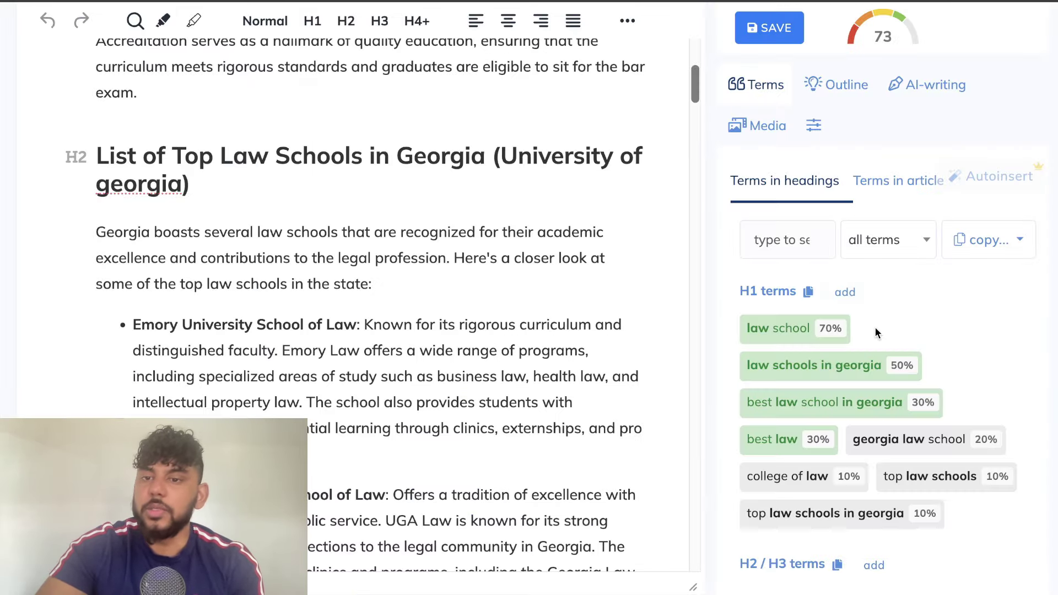
scroll(875, 327, "down", 1)
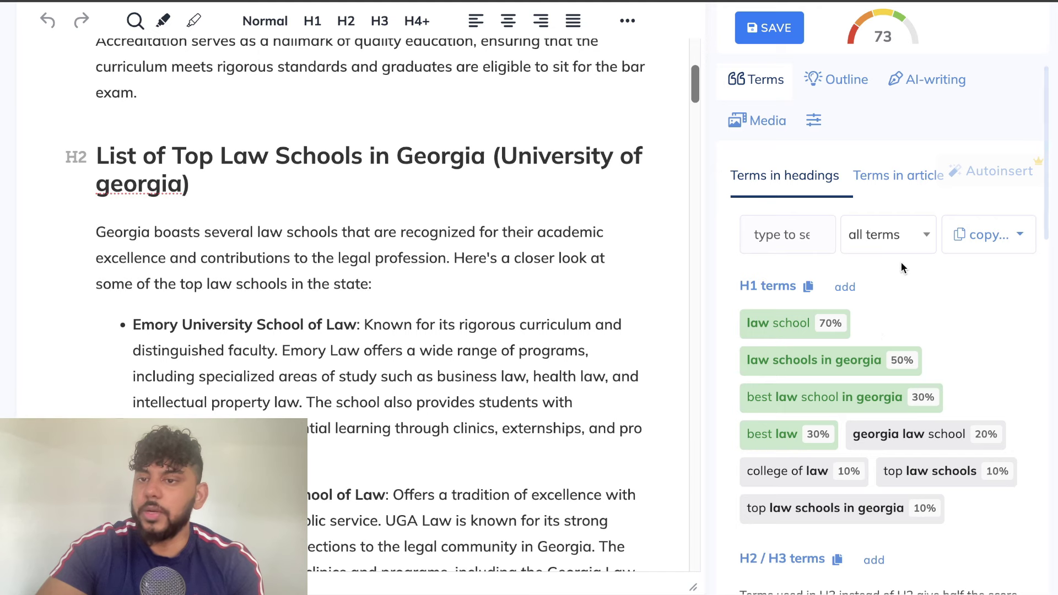
- Select the top competitors' headings in the Outline panel, noting the score of 73 versus 87
left_click(832, 81)
scroll(855, 252, "down", 10)
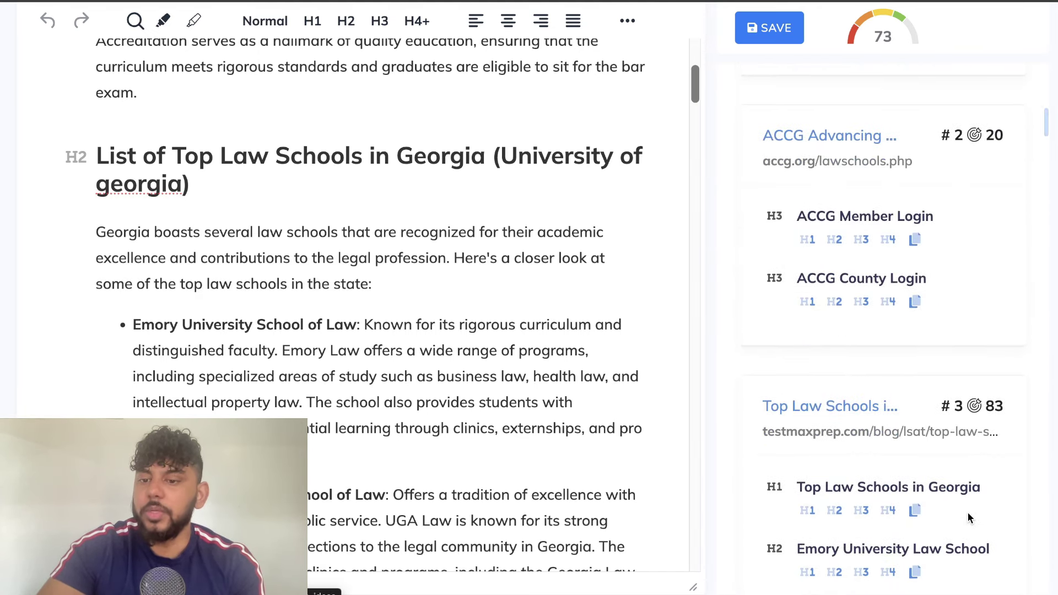
scroll(967, 511, "down", 4)
left_click_drag(997, 541, 792, 425)
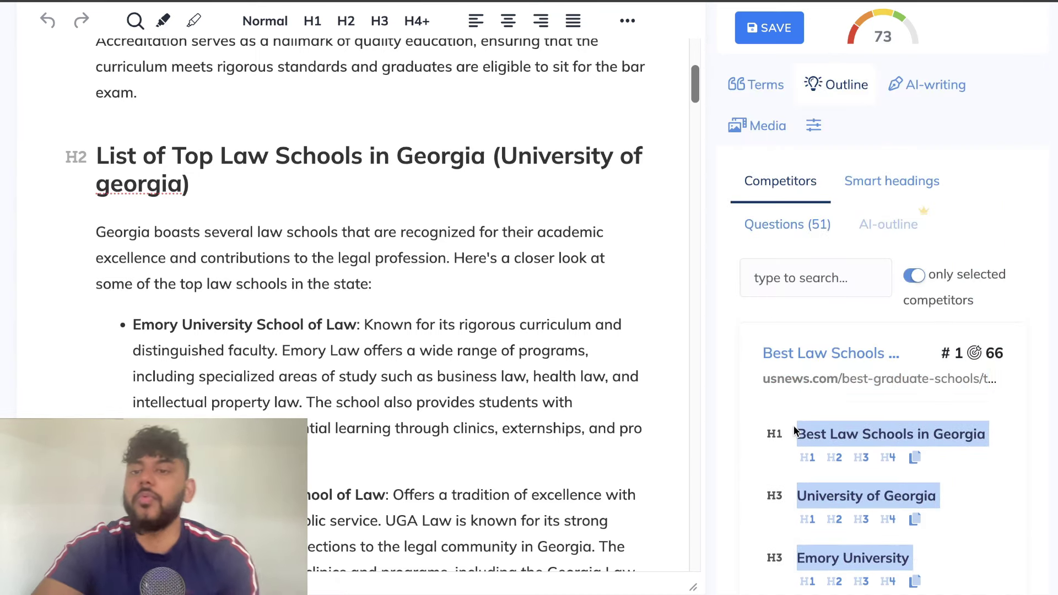
scroll(799, 175, "up", 5)
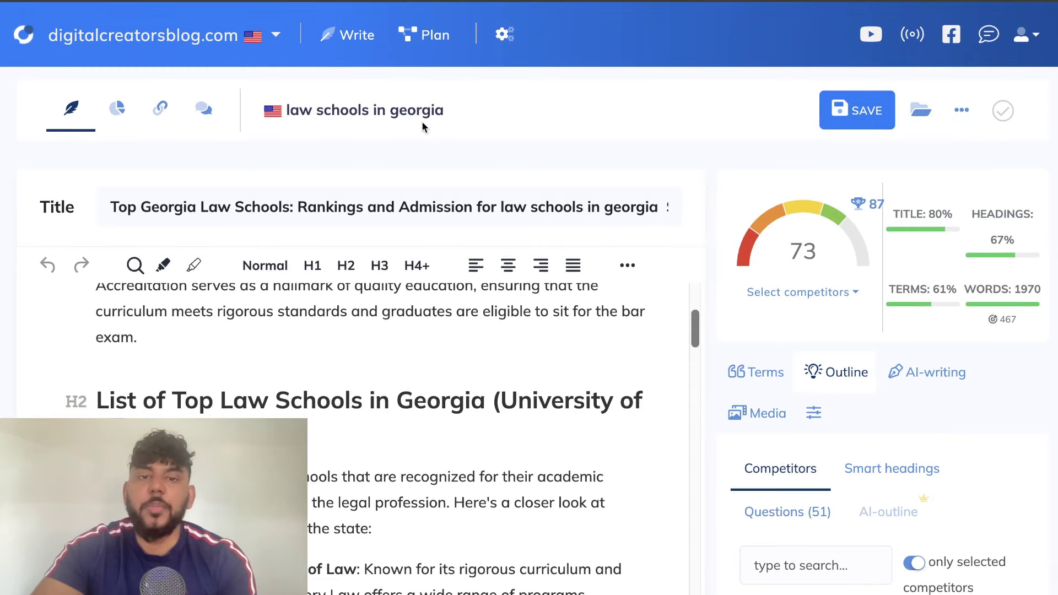
mouse_move(737, 103)
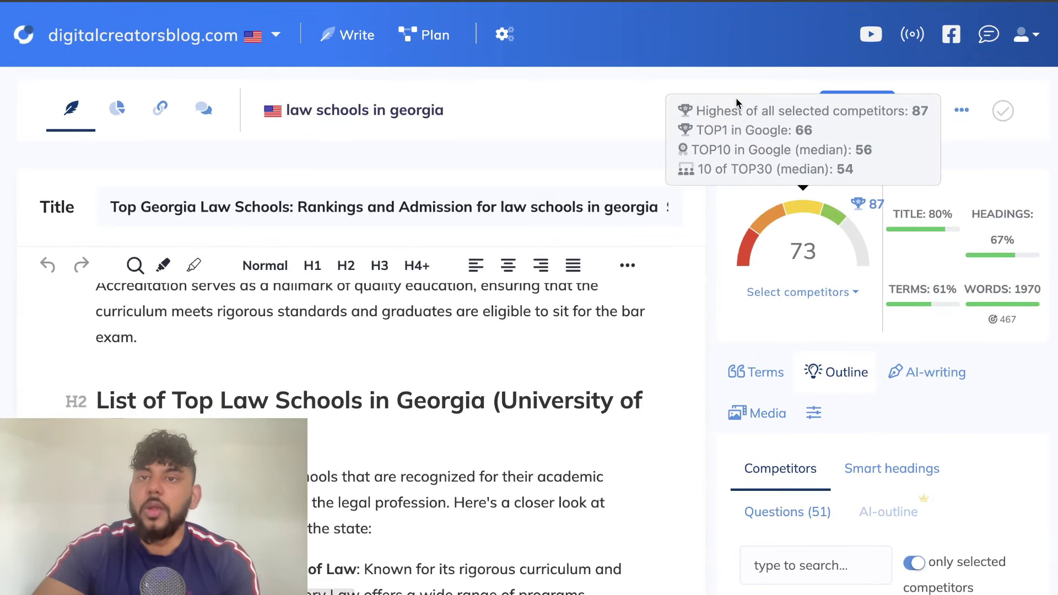
left_click(824, 4)
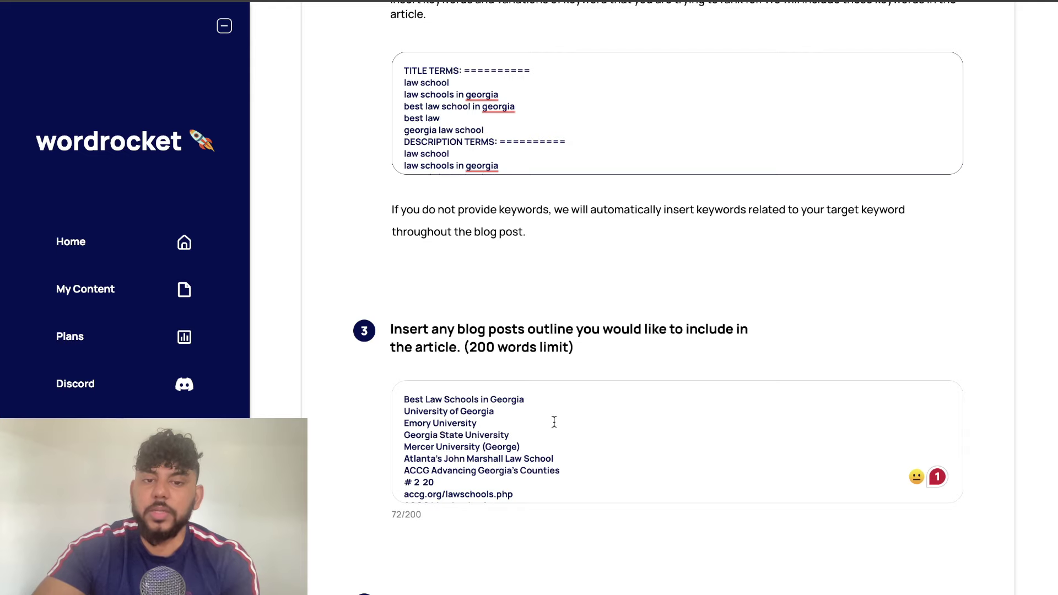
scroll(554, 422, "down", 10)
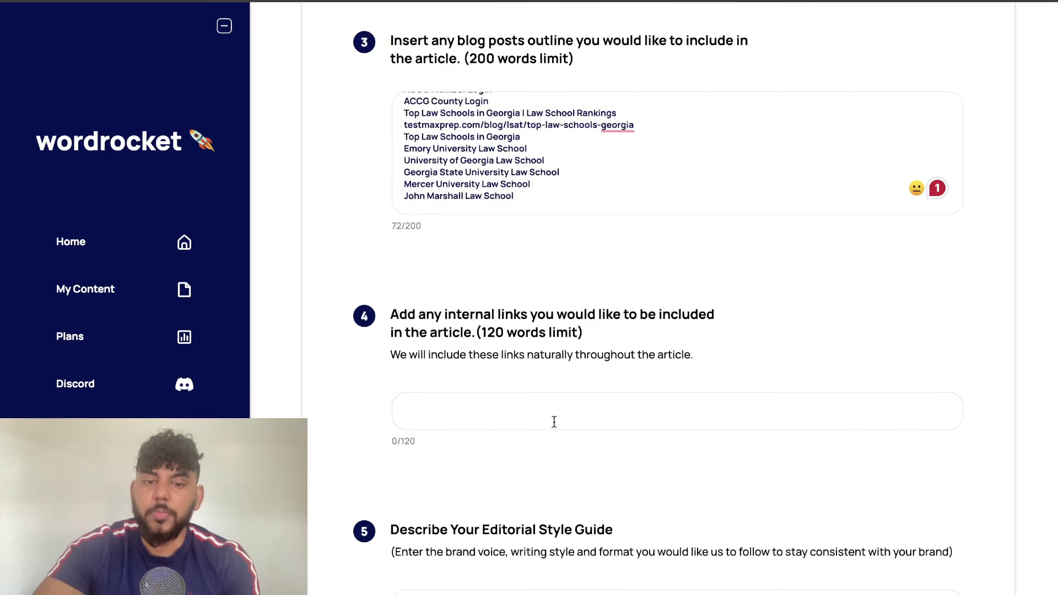
left_click(532, 423)
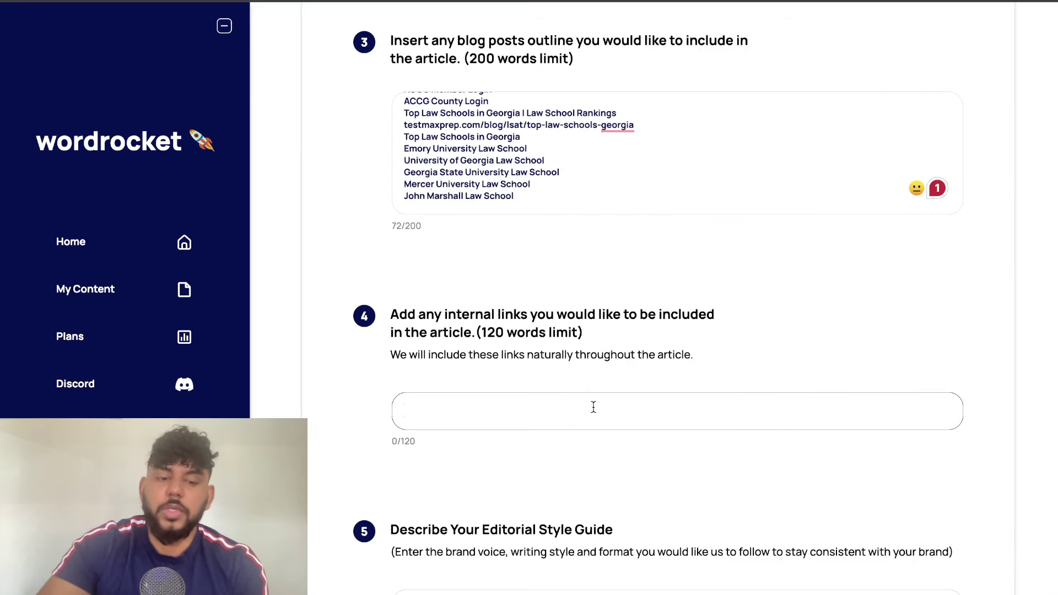
key("ctrl+v")
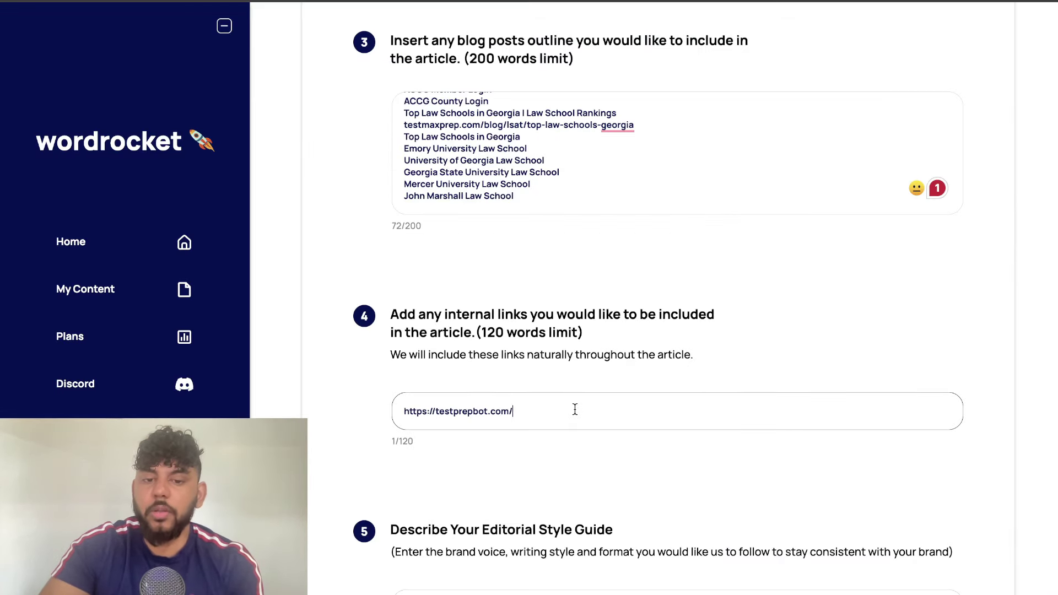
- Set the editorial style guide to 'professional, easy to read tone'
scroll(575, 409, "down", 2)
left_click(506, 504)
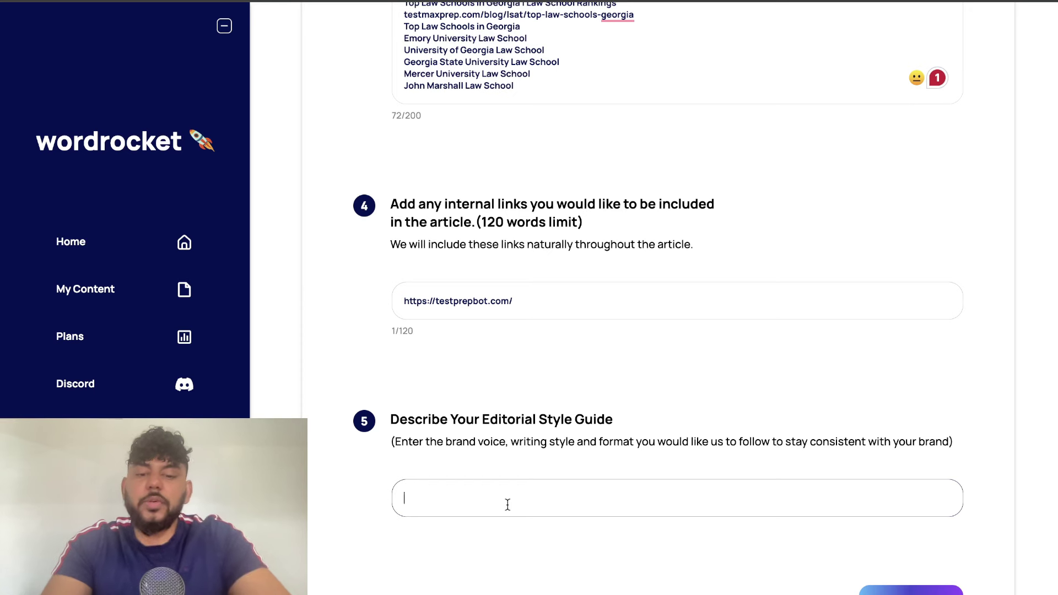
type("professional")
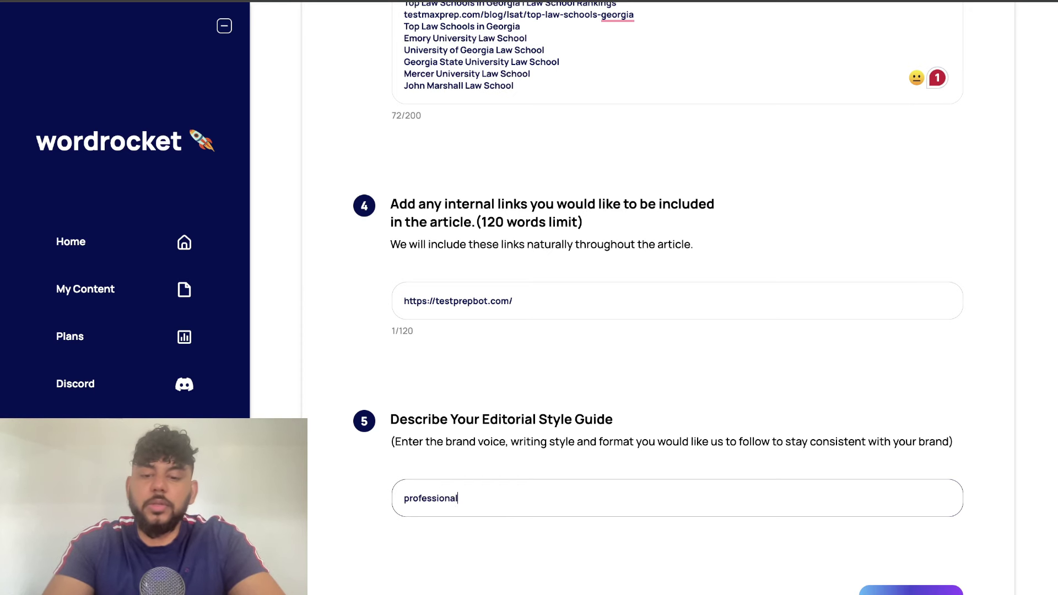
type(", easy to read tone")
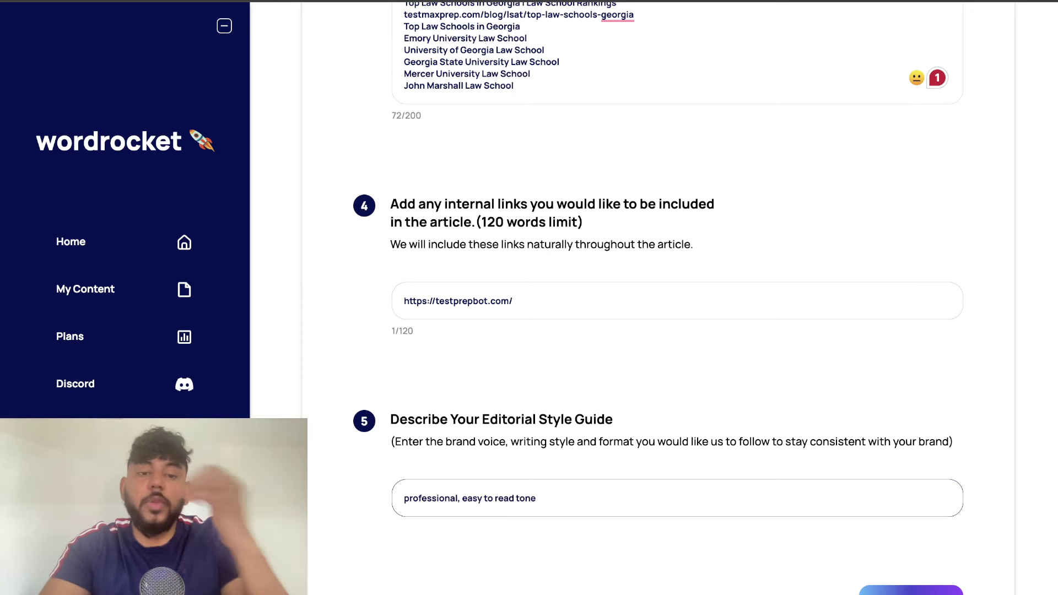
scroll(571, 400, "up", 15)
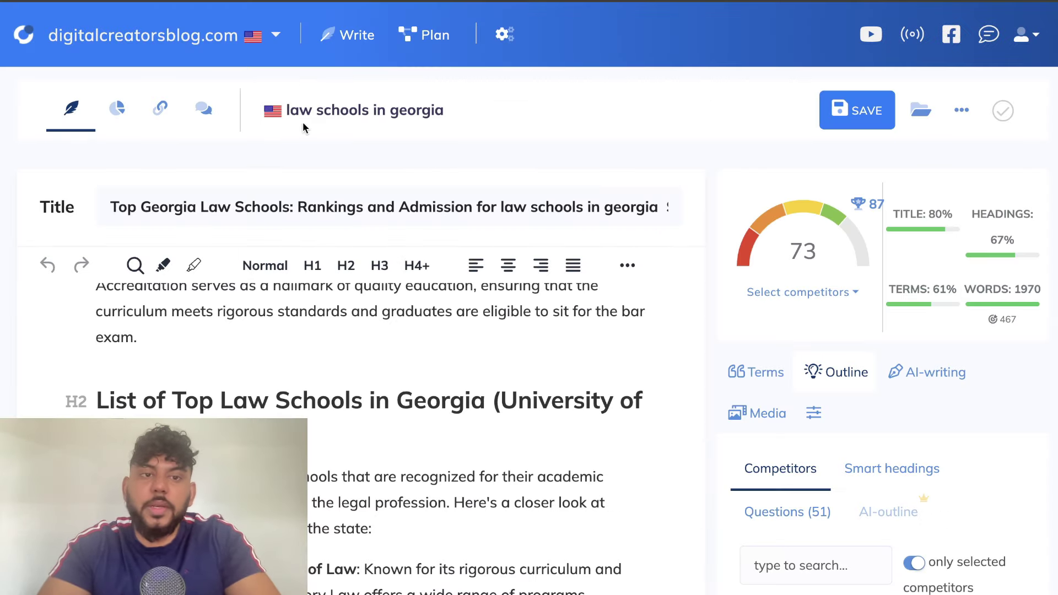
- Select the keyword 'law schools in georgia' in the NeuronWriter header
left_click_drag(291, 114, 467, 118)
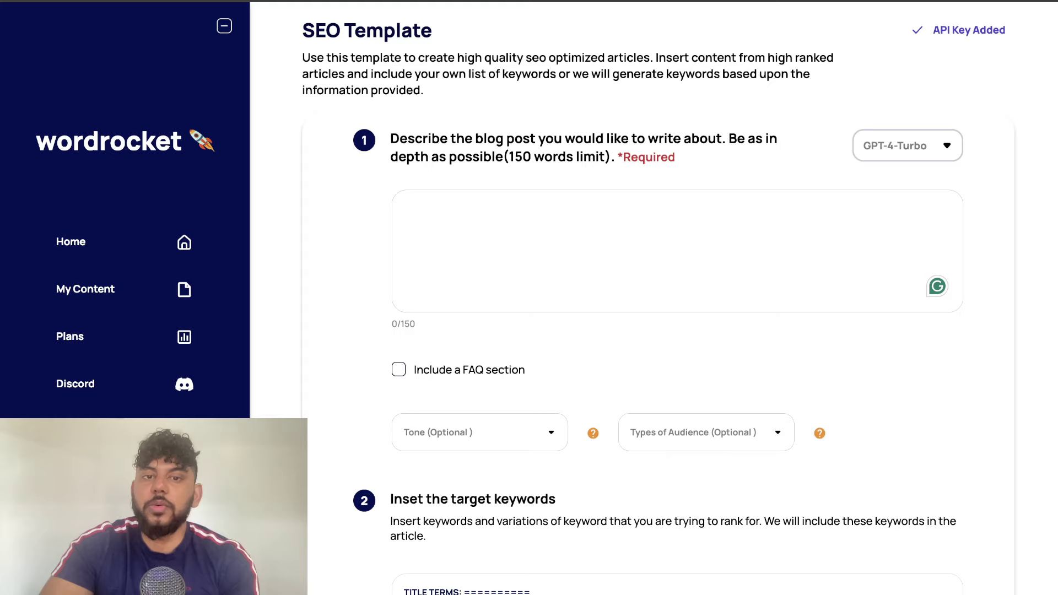
- Paste 'law schools in georgia' as the template description, generate the article, and open a new tab
left_click(593, 244)
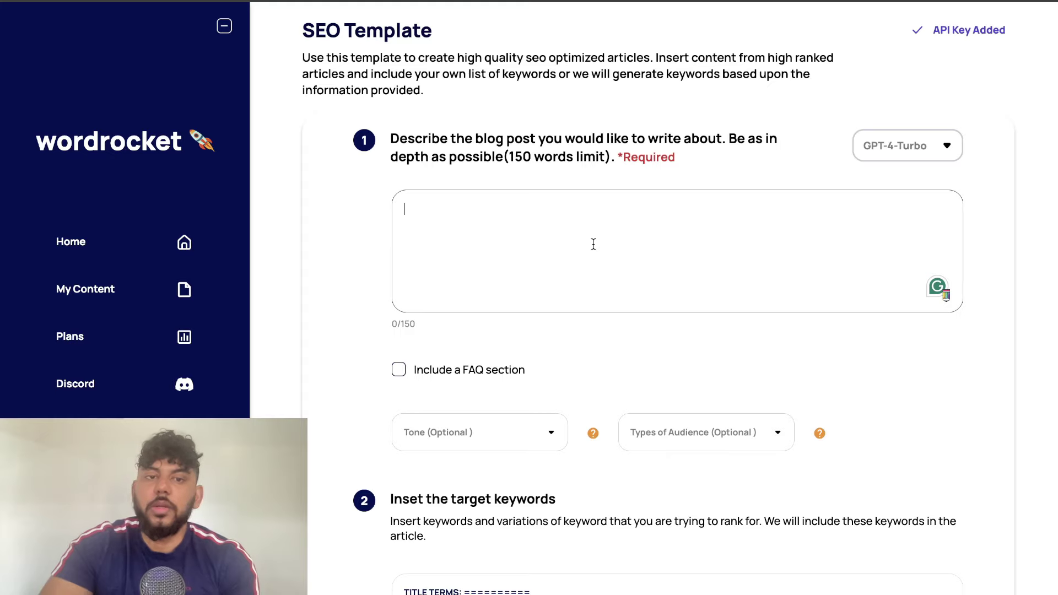
key("ctrl+v")
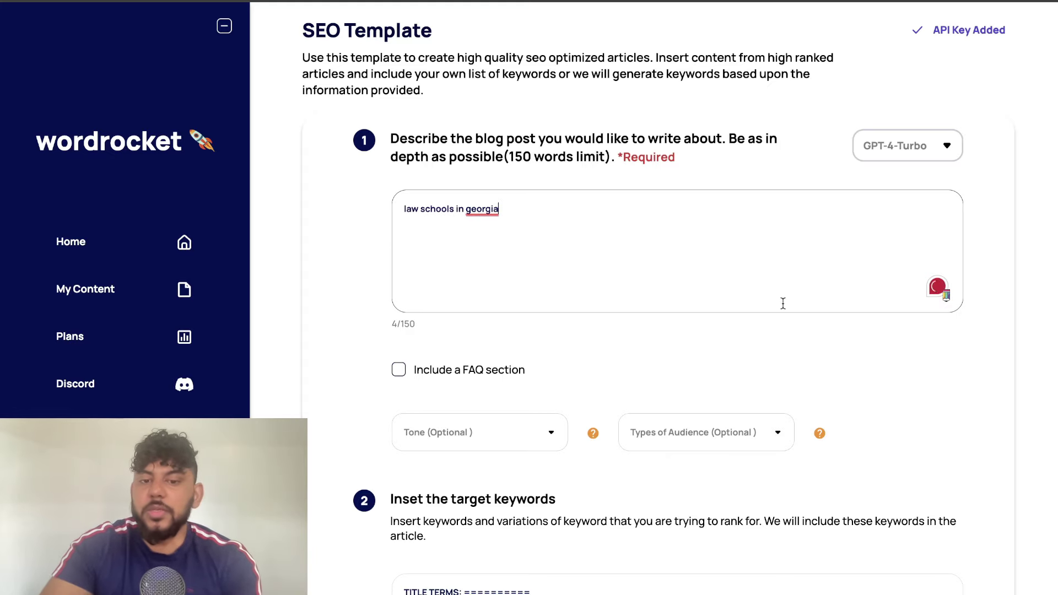
scroll(694, 403, "down", 1)
scroll(662, 397, "down", 3)
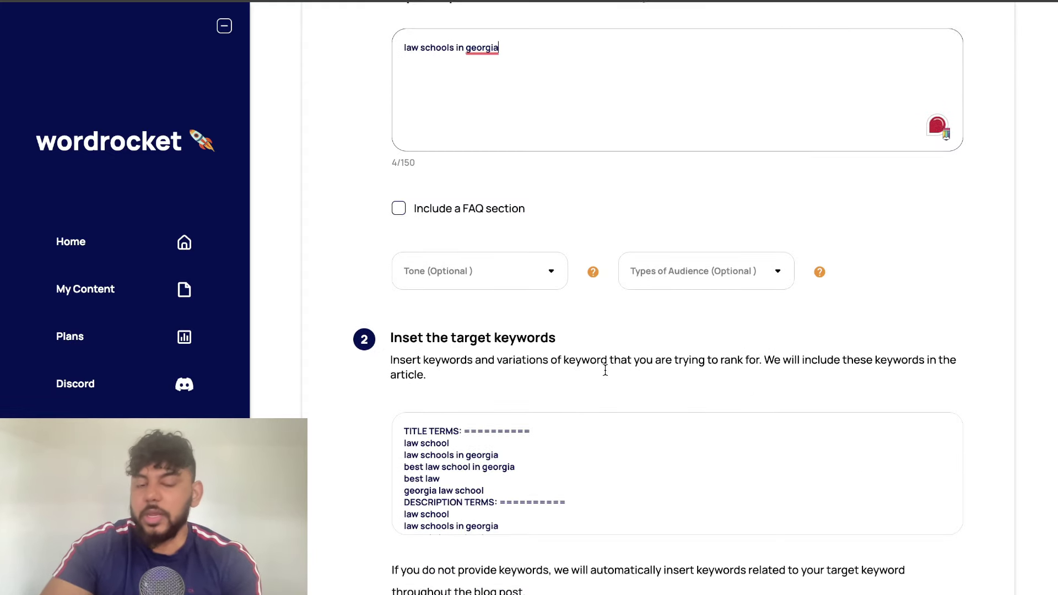
scroll(522, 279, "up", 4)
scroll(520, 278, "down", 5)
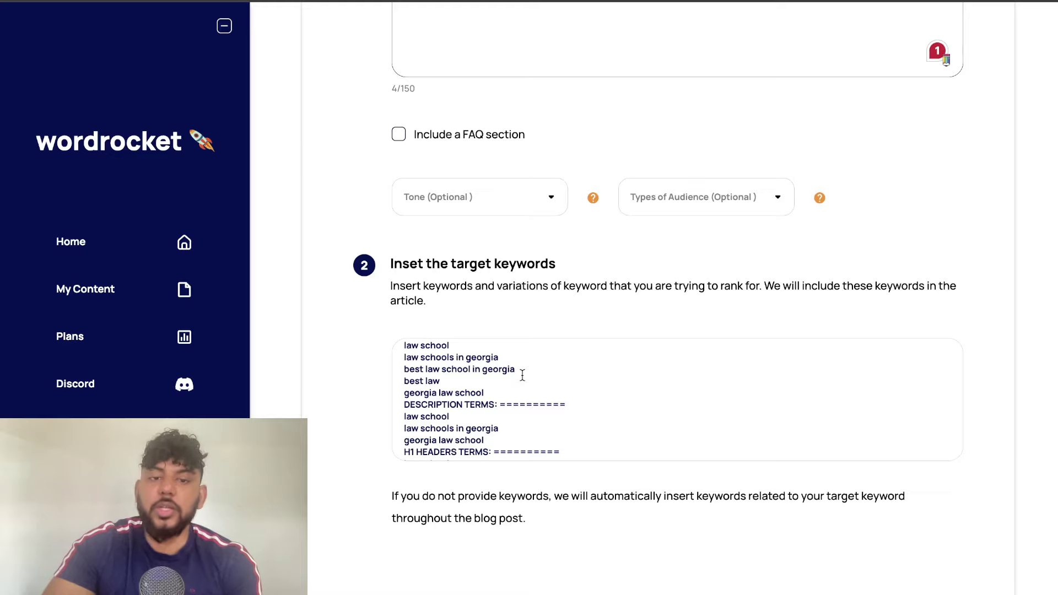
scroll(521, 373, "down", 2)
scroll(523, 249, "down", 5)
scroll(530, 358, "up", 10)
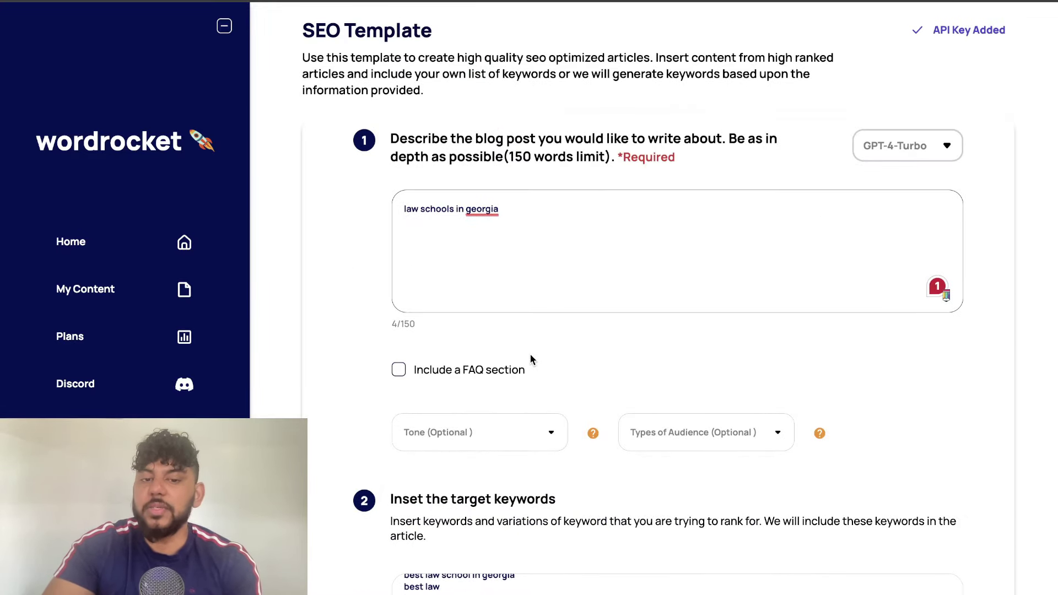
scroll(399, 371, "down", 20)
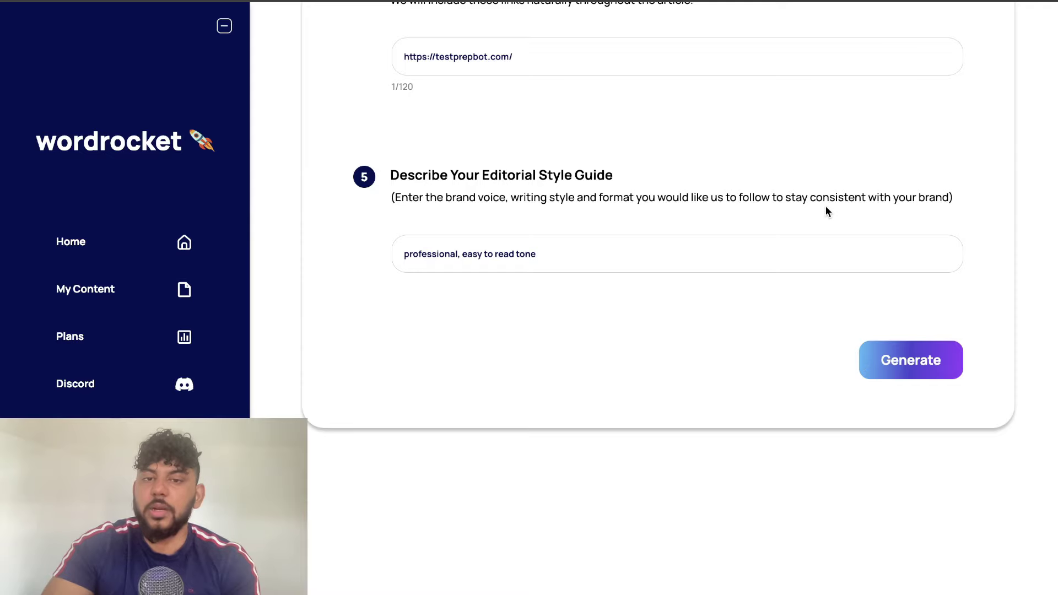
left_click(883, 359)
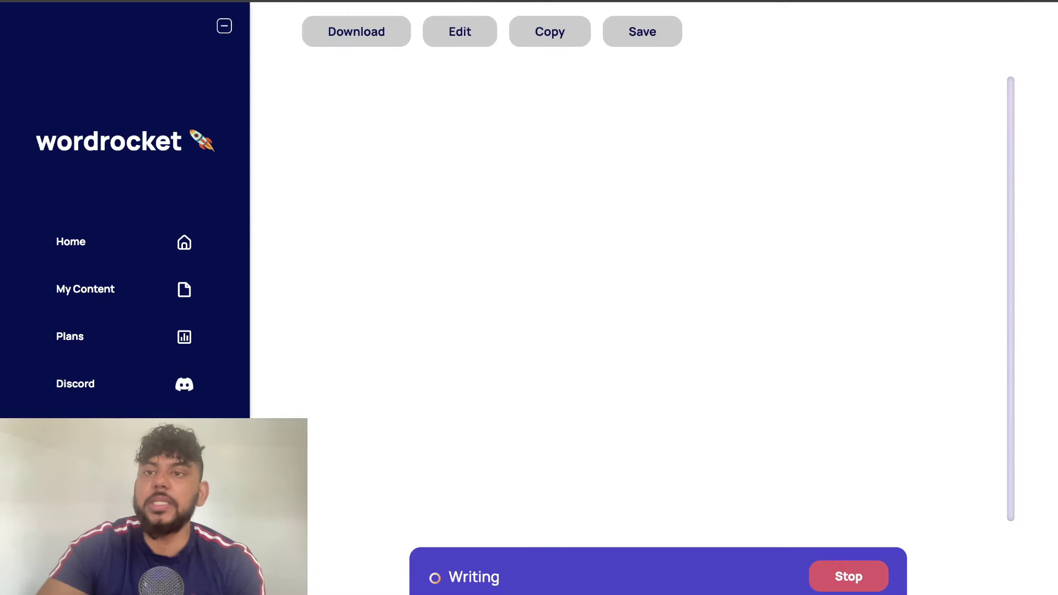
key("ctrl+t")
- Log in to the OpenAI API platform and view the usage cost dashboard
type("o")
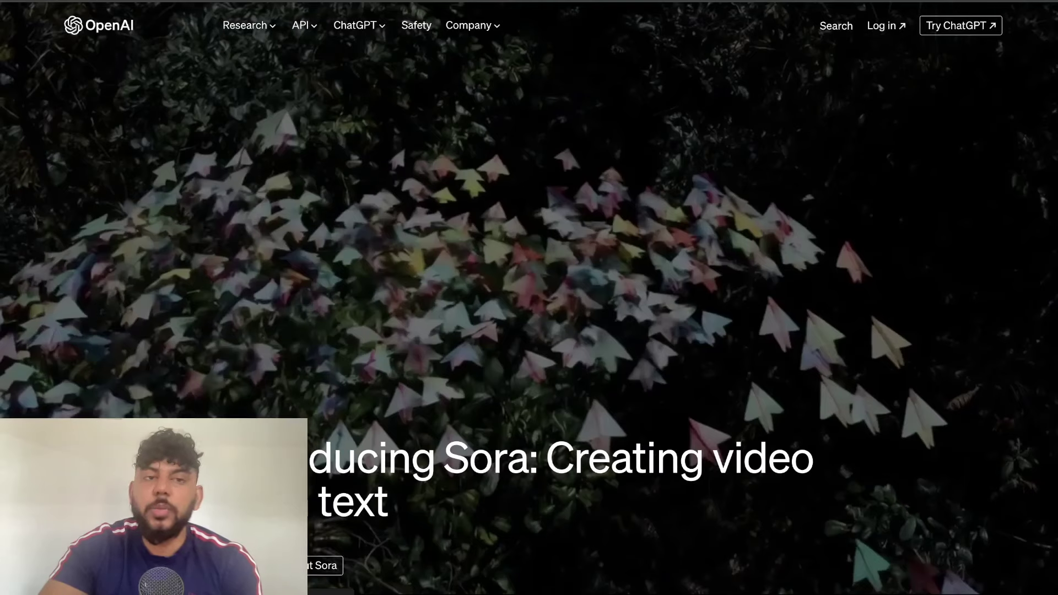
left_click(880, 24)
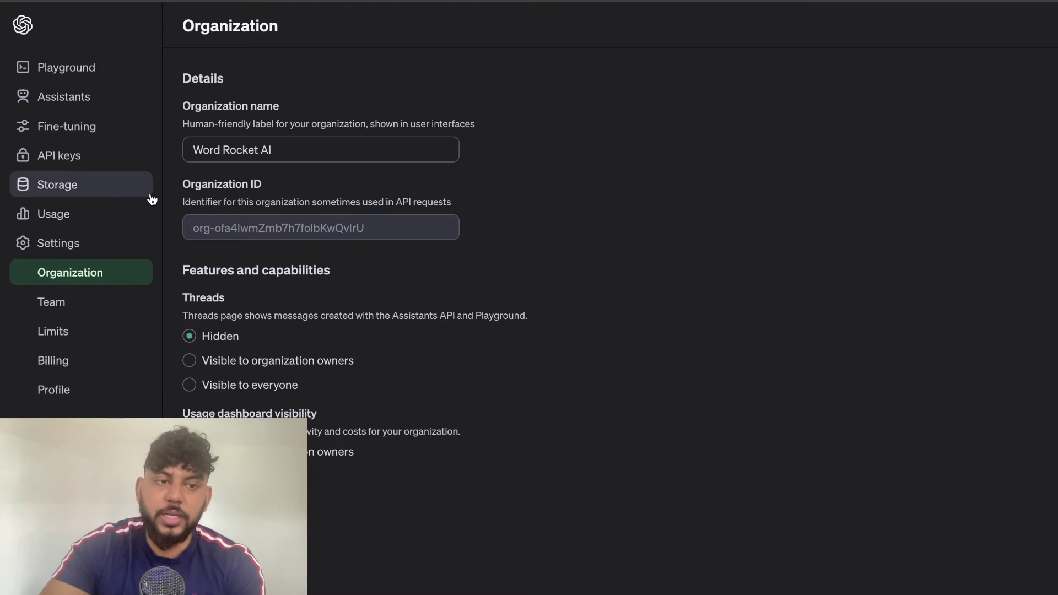
left_click(83, 223)
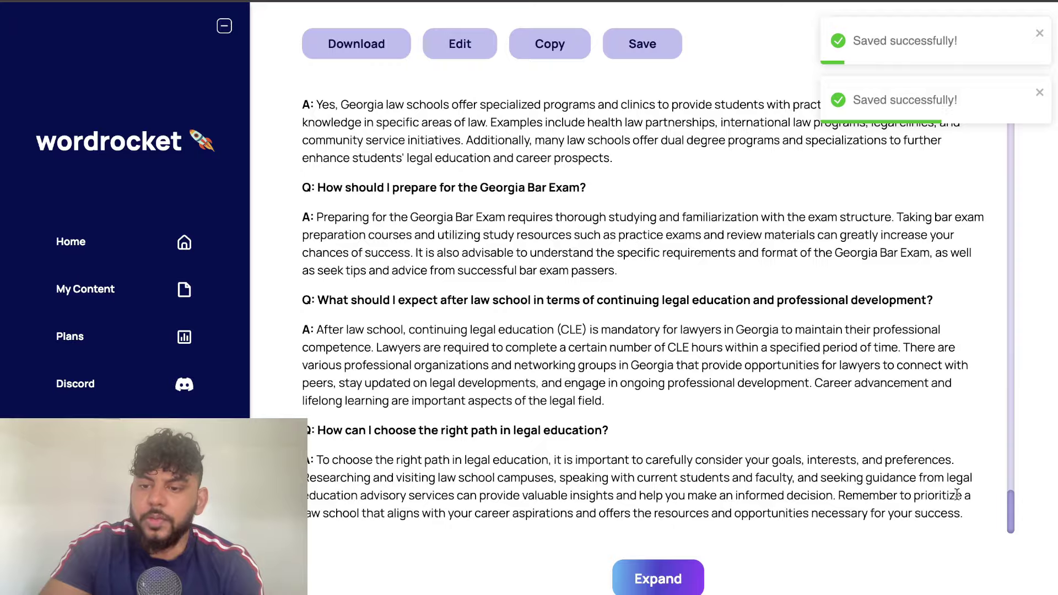
- Count the generated article's words with Word Counter Plus, showing 1836 words
left_click_drag(961, 513, 307, 253)
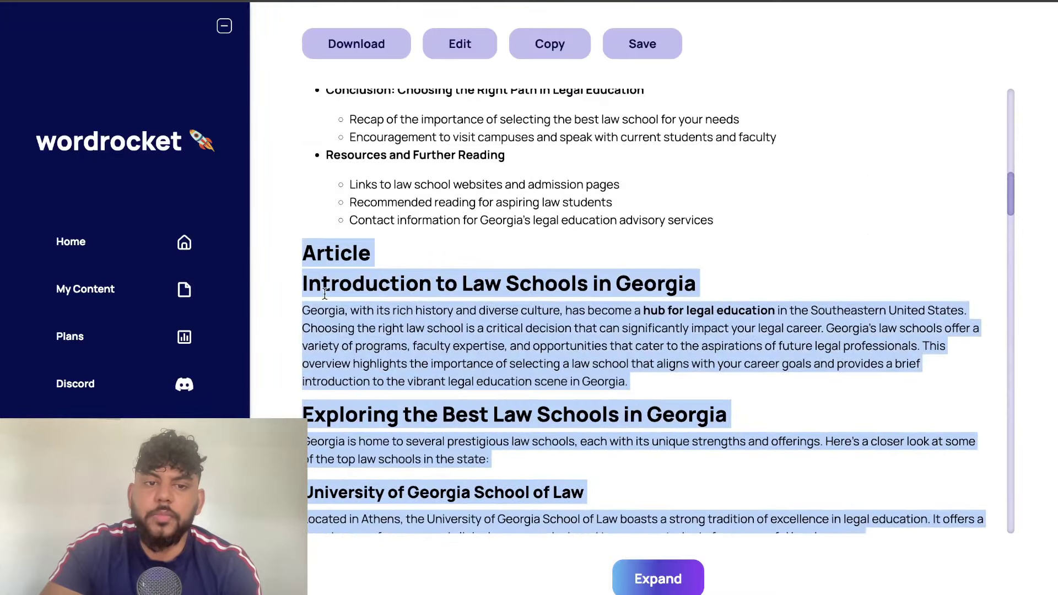
right_click(339, 328)
left_click(420, 500)
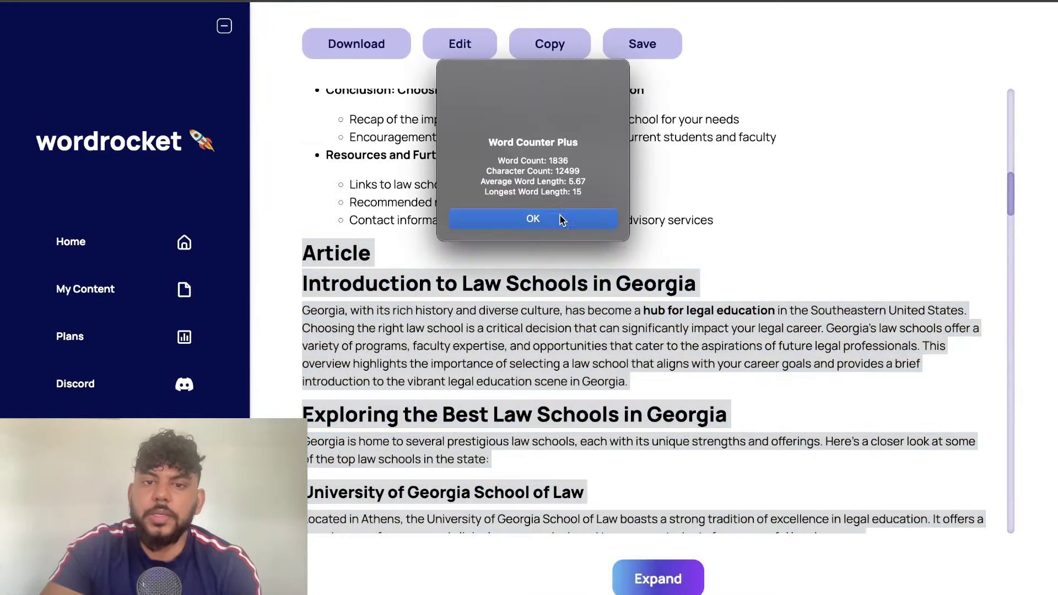
left_click(560, 219)
scroll(613, 270, "down", 20)
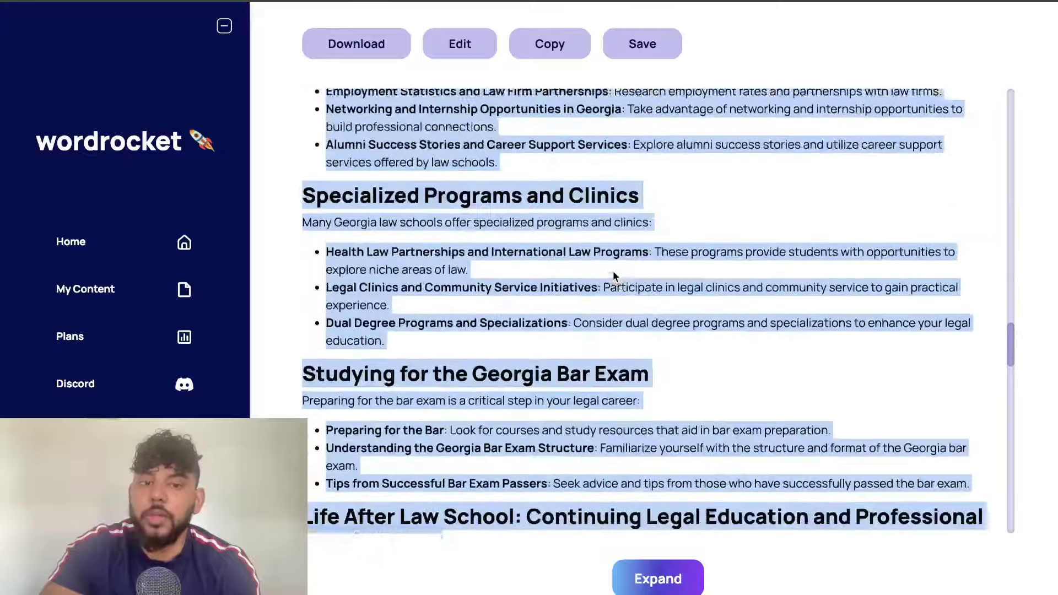
scroll(613, 276, "down", 5)
scroll(615, 269, "down", 5)
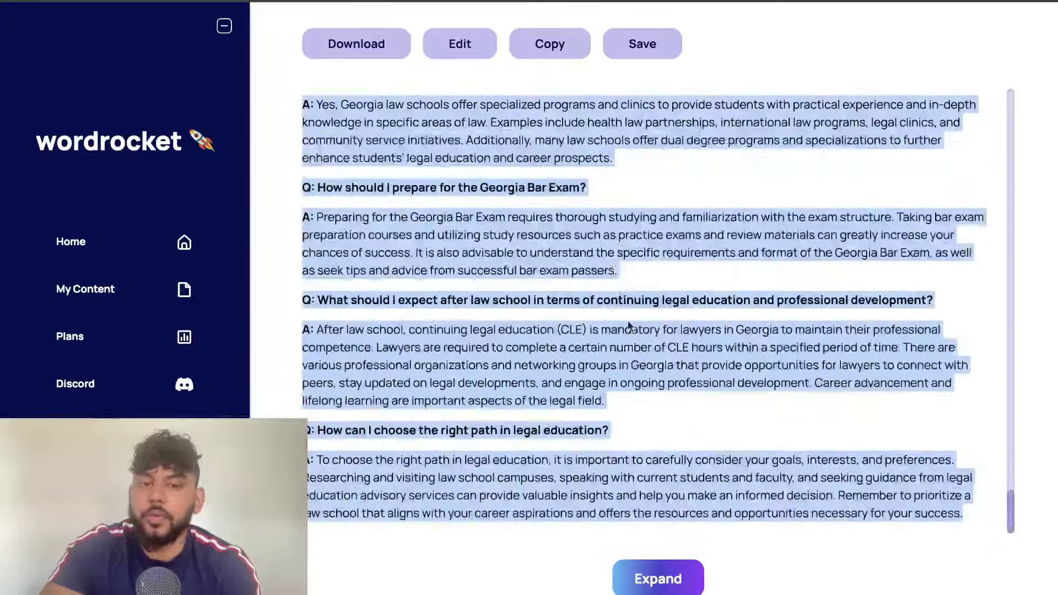
left_click(649, 460)
- Expand the article with an Expanded Article section and recount its words
left_click(657, 576)
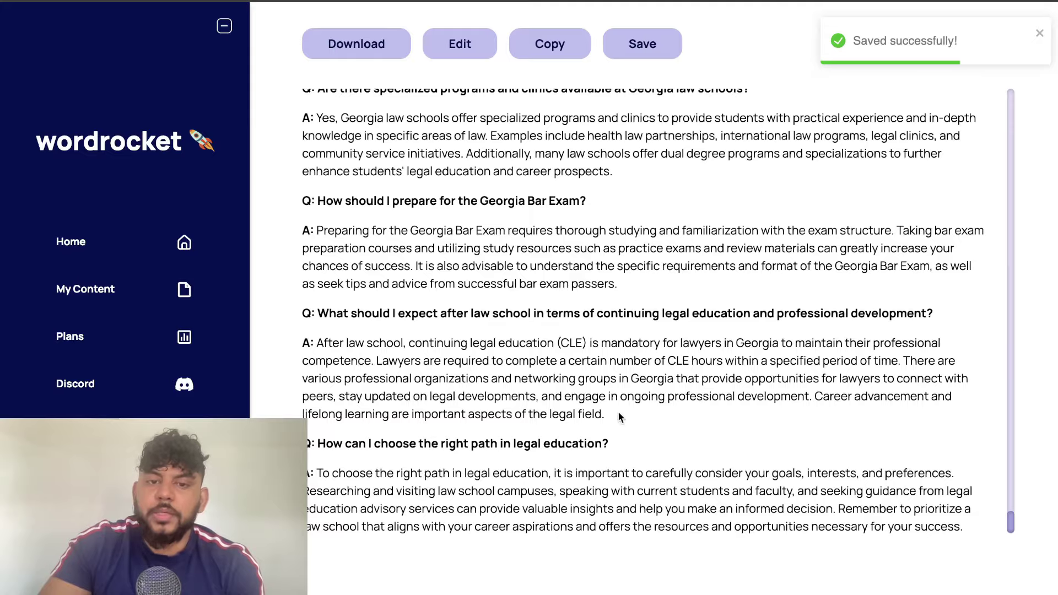
scroll(575, 325, "up", 20)
left_click_drag(620, 417, 297, 246)
scroll(573, 325, "up", 15)
scroll(332, 226, "up", 2)
left_click(529, 220)
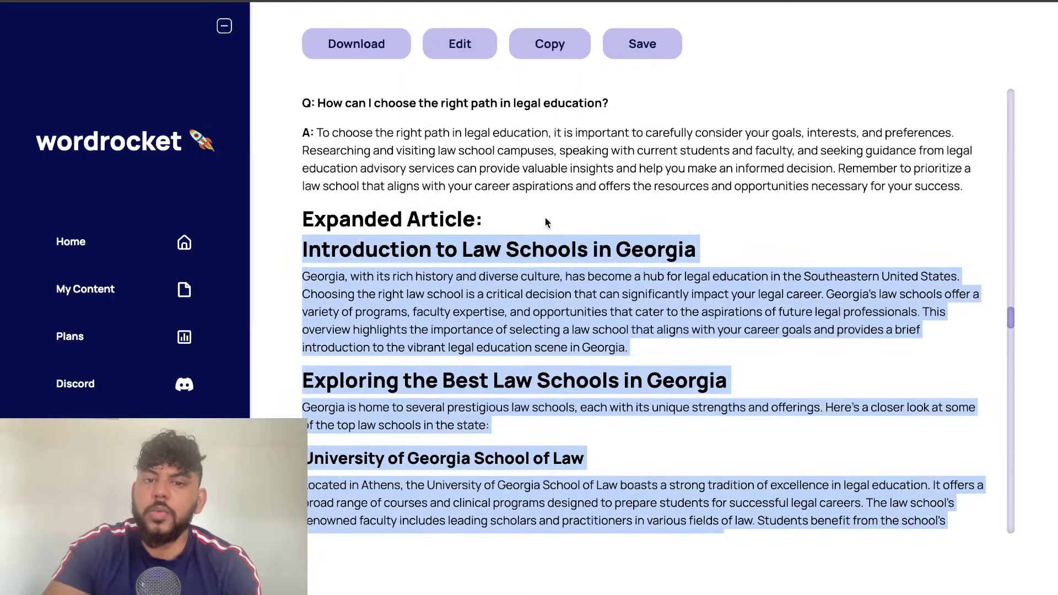
scroll(544, 315, "down", 15)
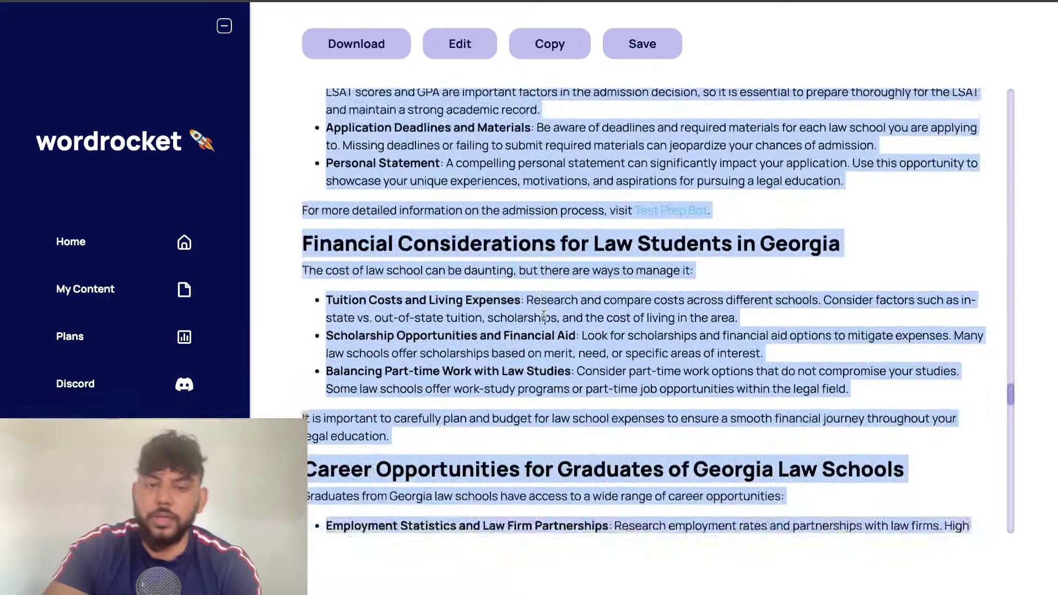
scroll(544, 315, "up", 10)
scroll(544, 315, "up", 10)
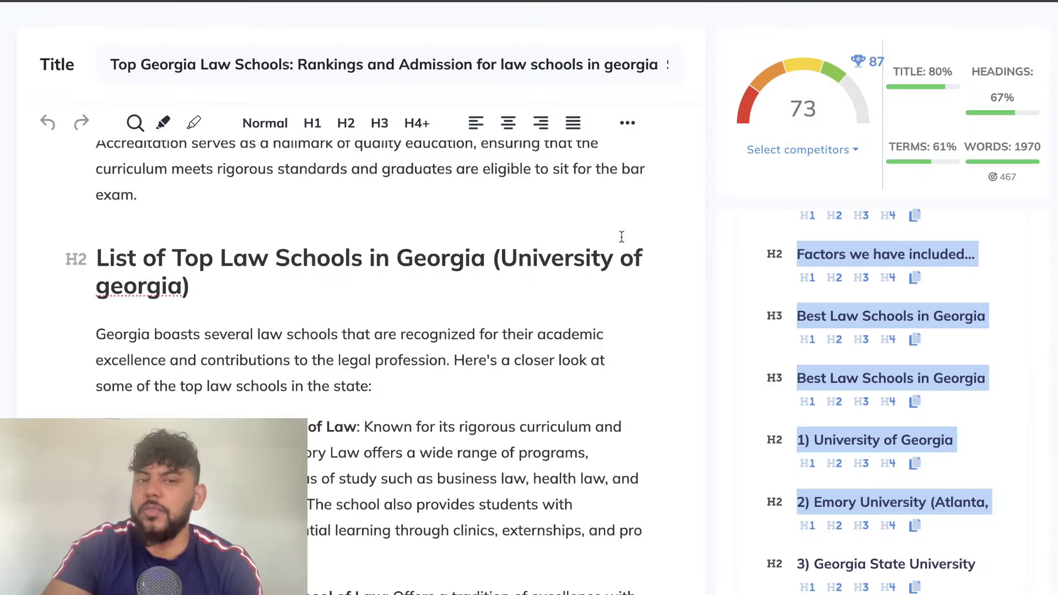
- Replace NeuronWriter's old article text with the WordRocket article, scoring 70 at 2546 words
scroll(621, 236, "down", 10)
scroll(621, 237, "down", 15)
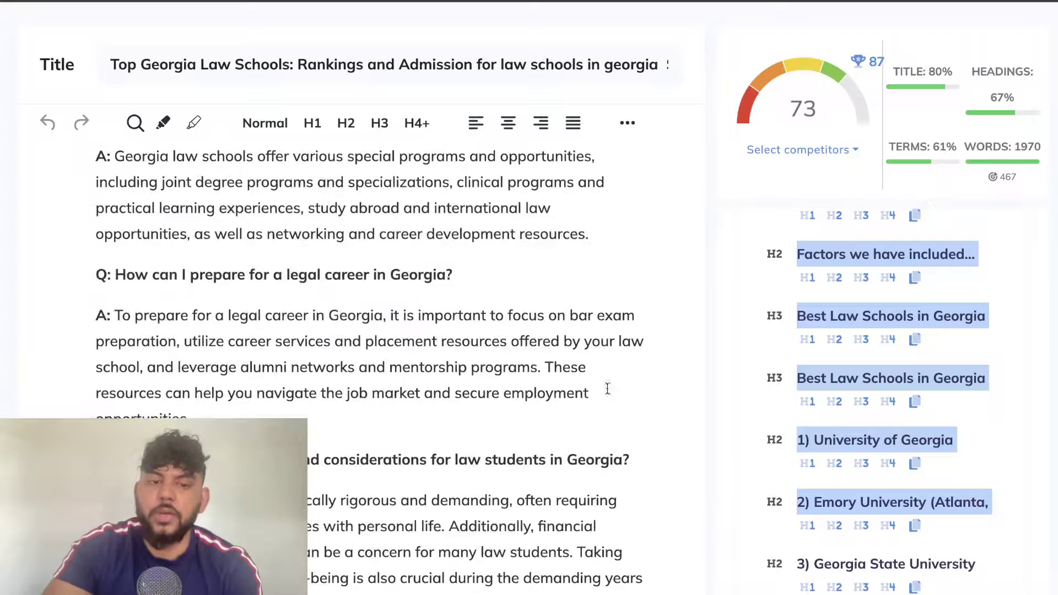
scroll(503, 538, "down", 2)
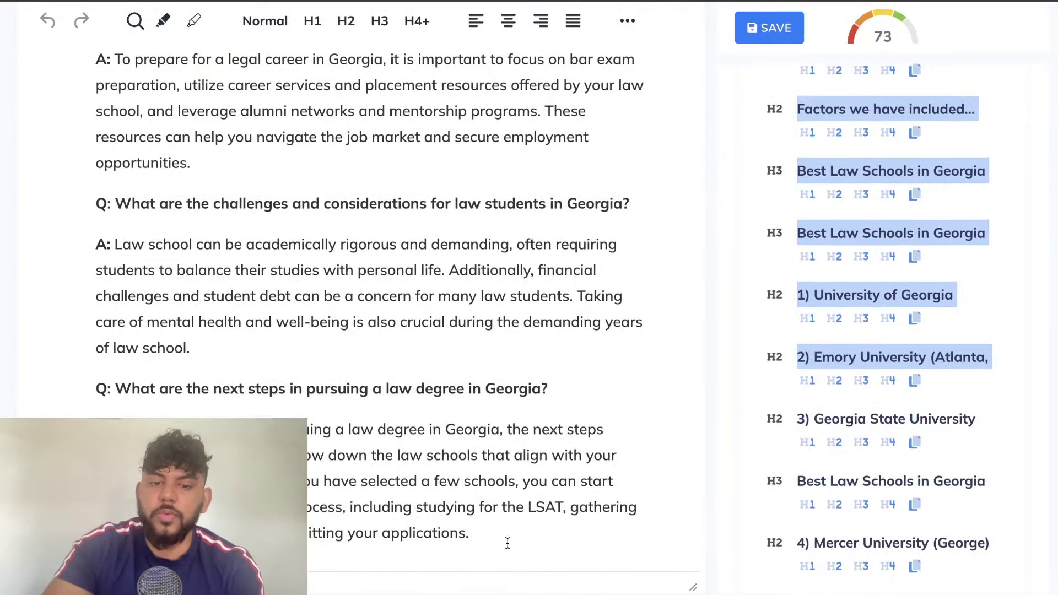
left_click_drag(504, 541, 237, 44)
key("BackSpace")
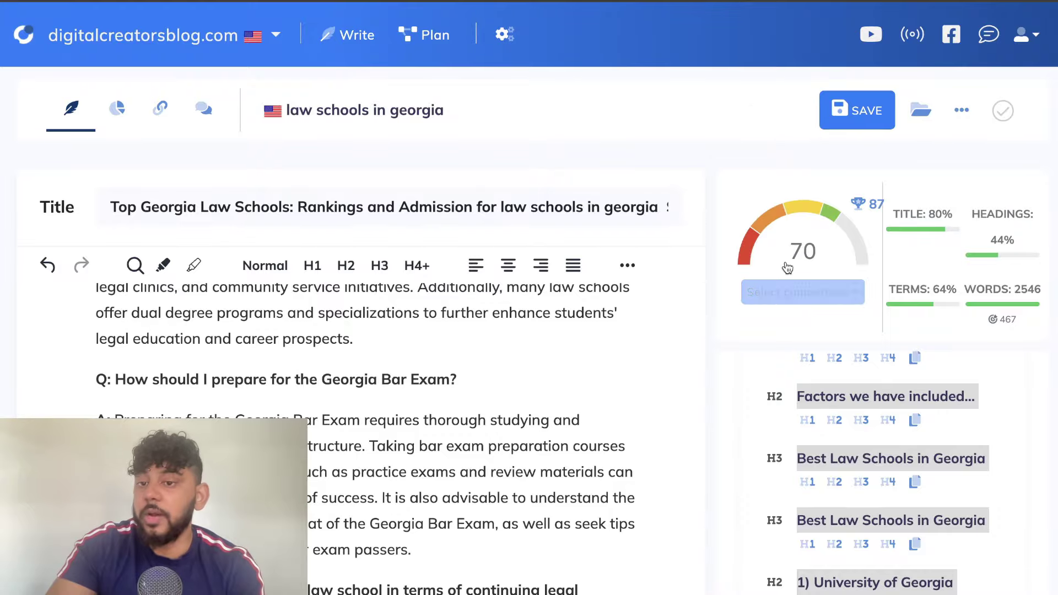
scroll(463, 305, "up", 10)
scroll(463, 310, "up", 15)
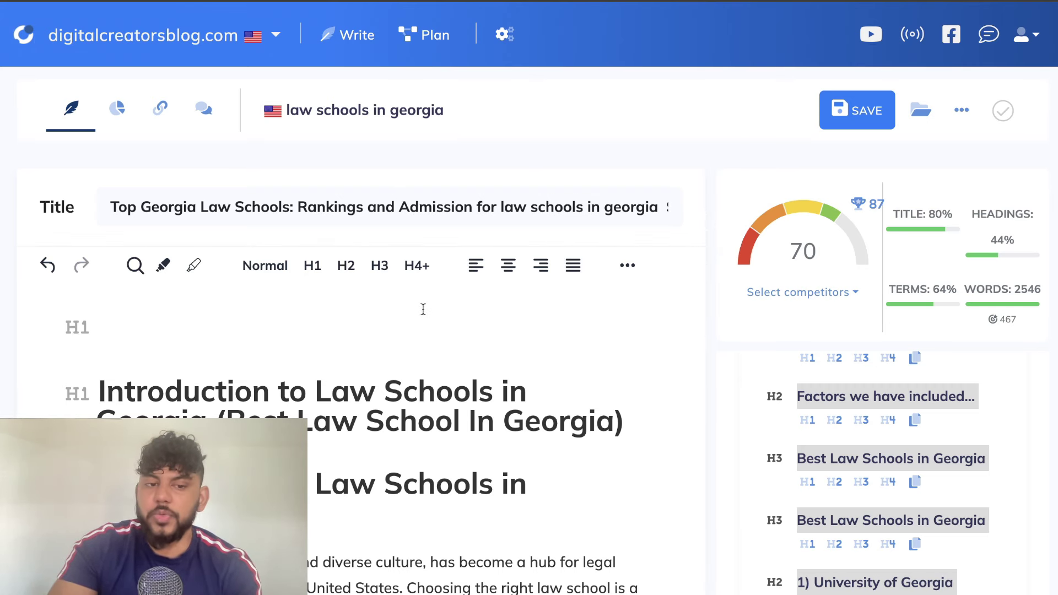
- Show the suggested SEO terms and delete the empty H1 line above the introduction
scroll(788, 432, "up", 5)
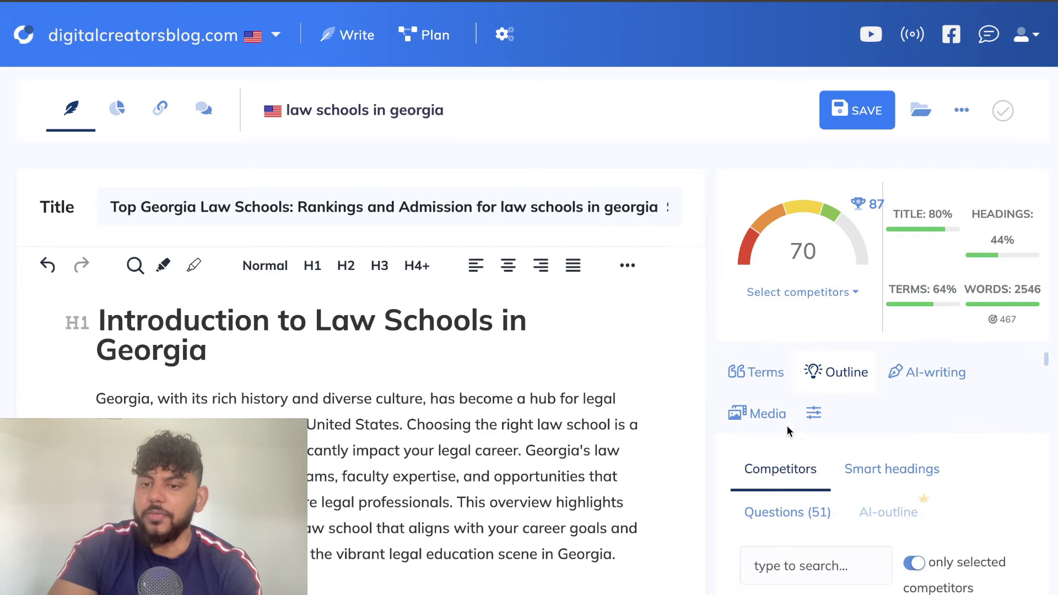
left_click(755, 372)
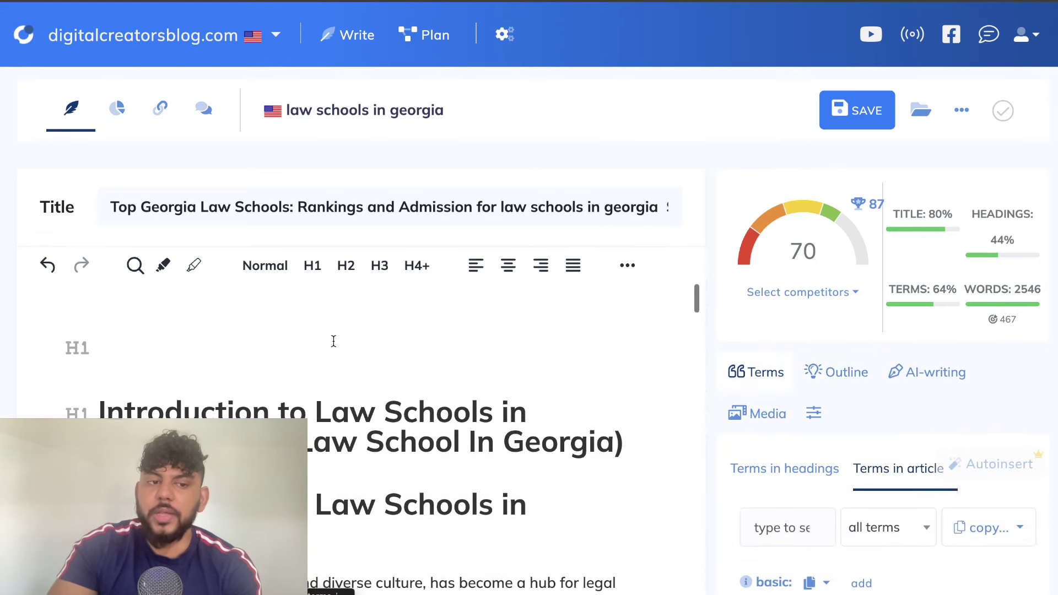
left_click(151, 361)
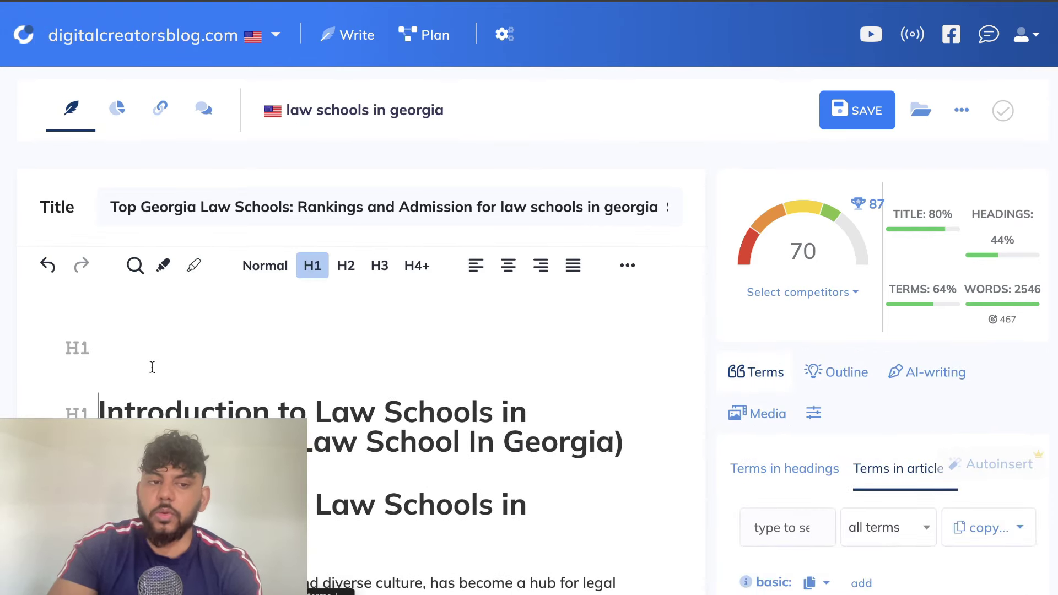
key("Delete")
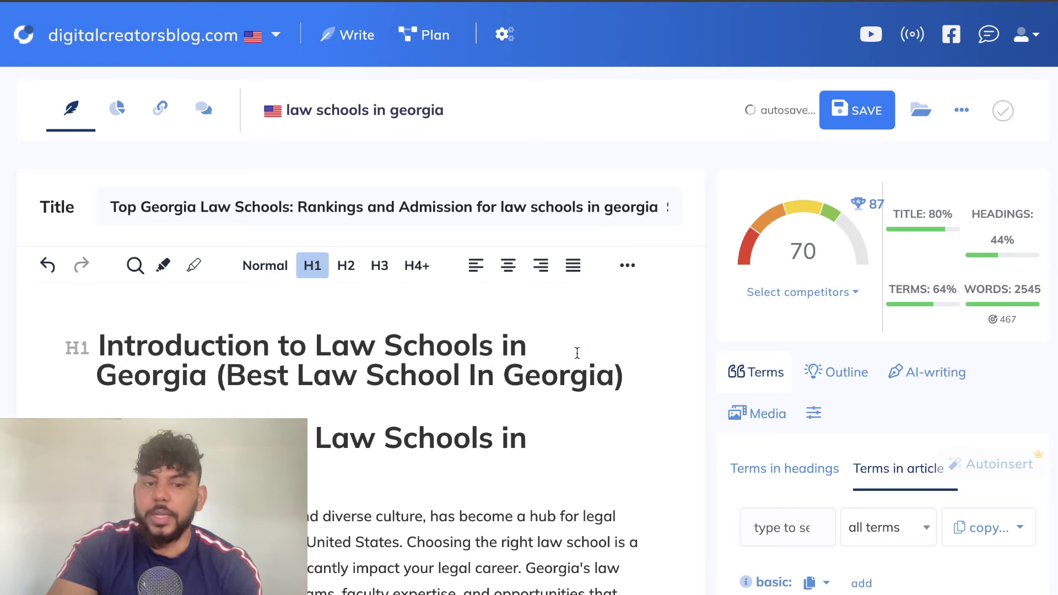
- Scroll up and down through the article to review its headings and content
scroll(576, 354, "down", 2)
scroll(419, 344, "down", 2)
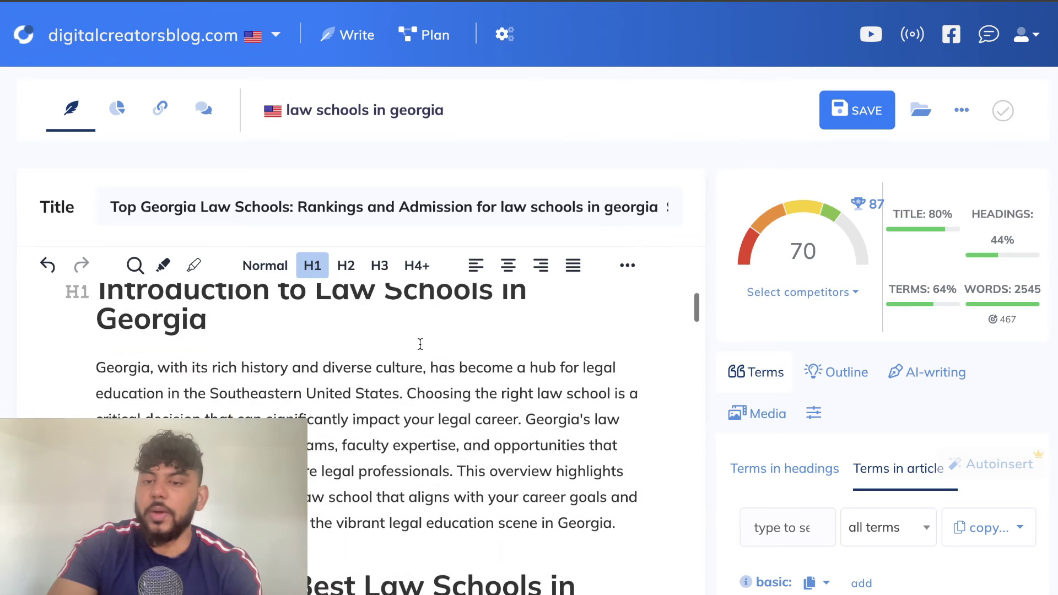
scroll(783, 393, "down", 1)
scroll(758, 383, "up", 1)
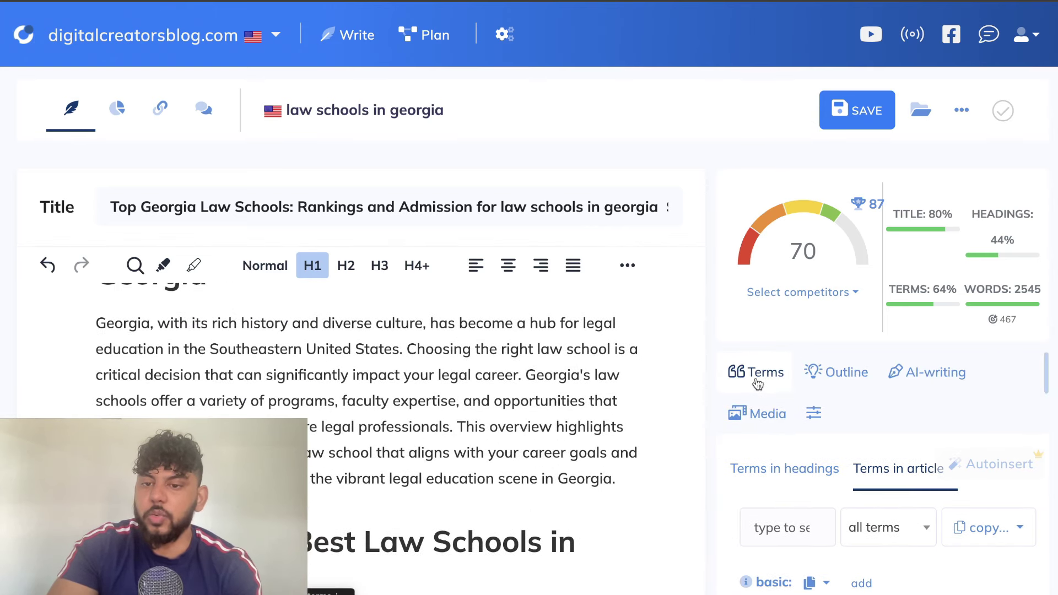
scroll(869, 440, "down", 2)
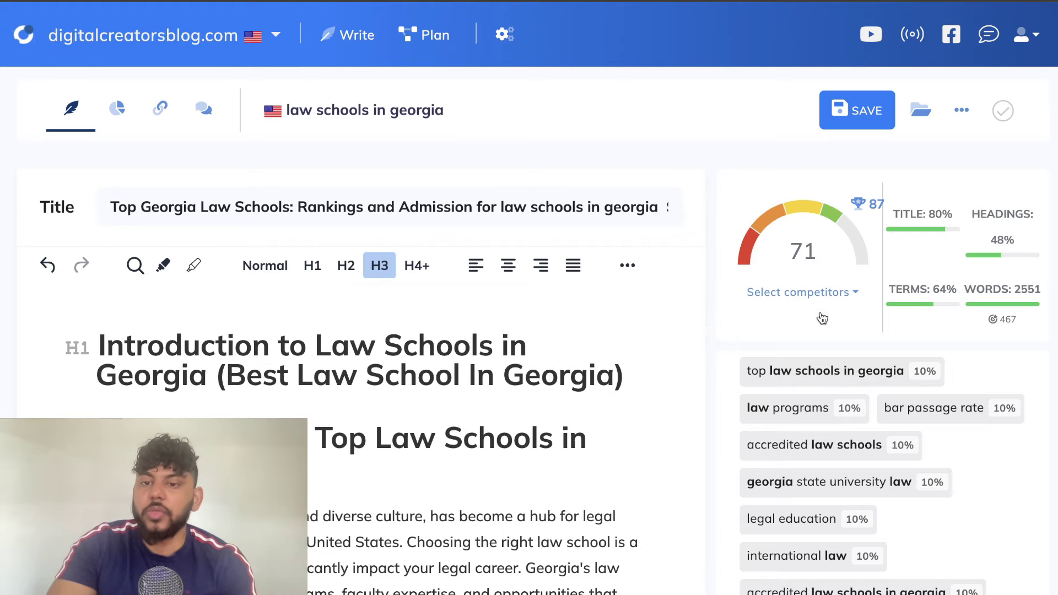
scroll(827, 358, "up", 10)
scroll(688, 275, "down", 4)
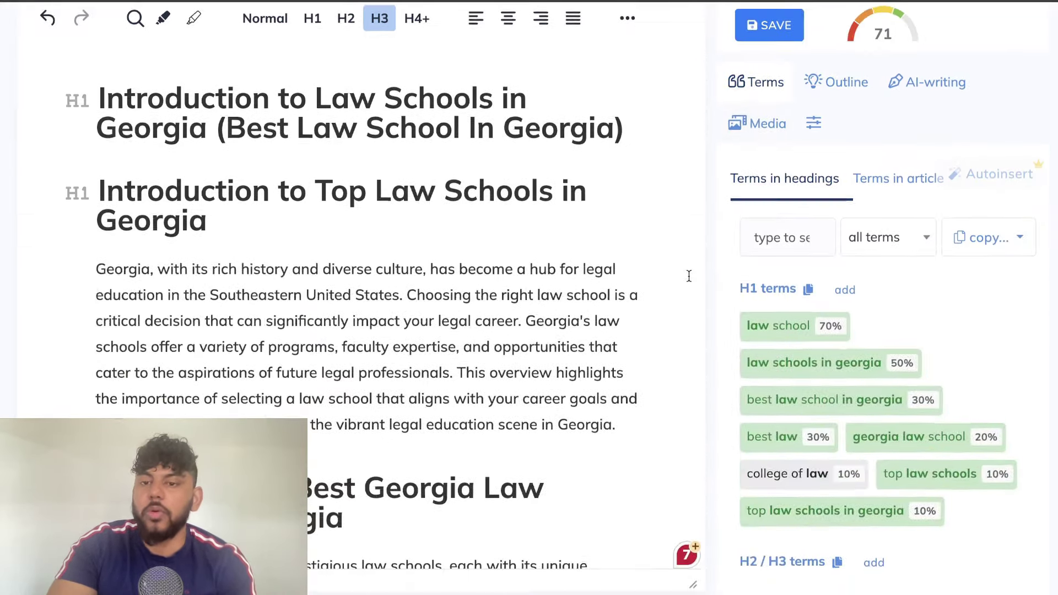
scroll(689, 275, "up", 3)
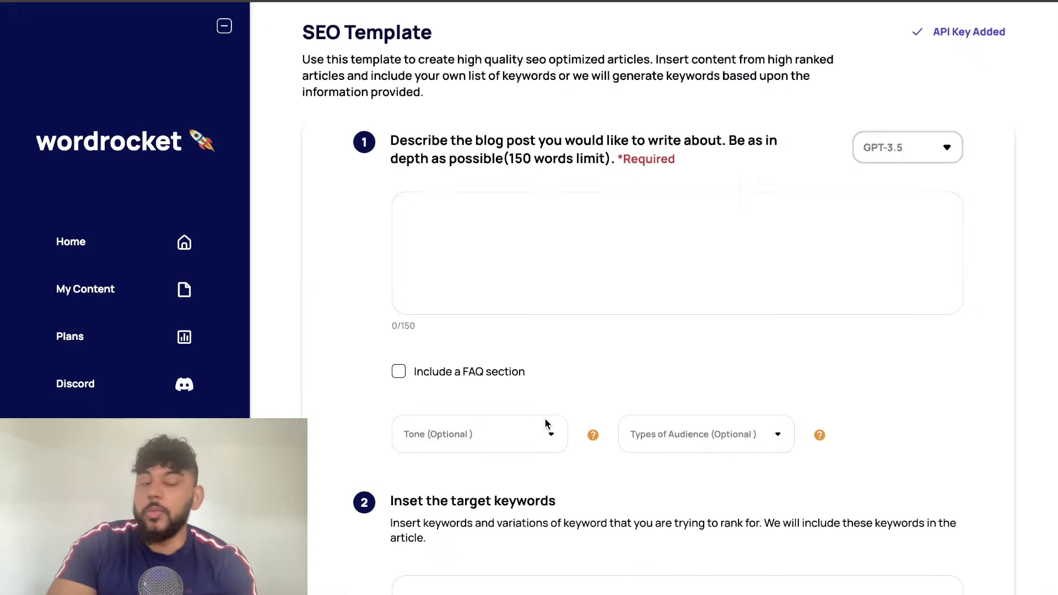
scroll(544, 418, "down", 5)
scroll(544, 418, "up", 6)
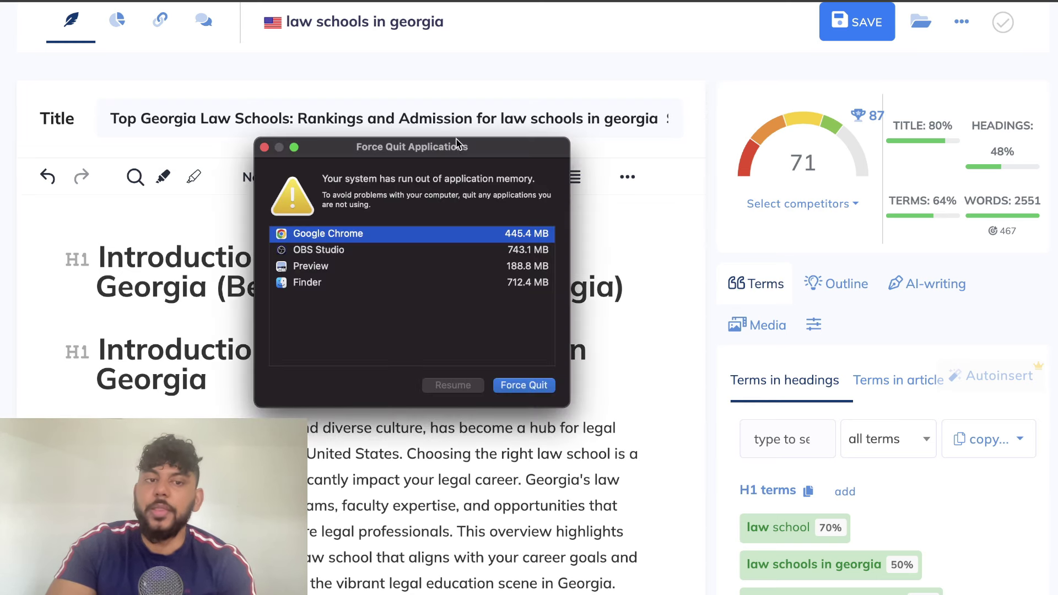
- Dismiss the out-of-memory warning and check the word count: 2551 words versus a 467 competitor median
left_click(265, 147)
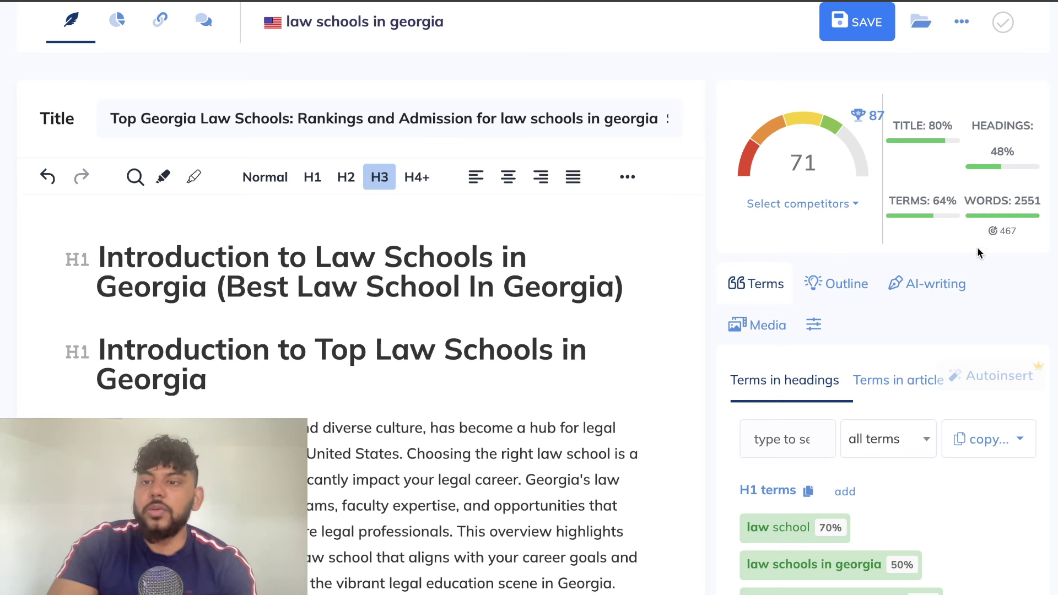
mouse_move(1011, 214)
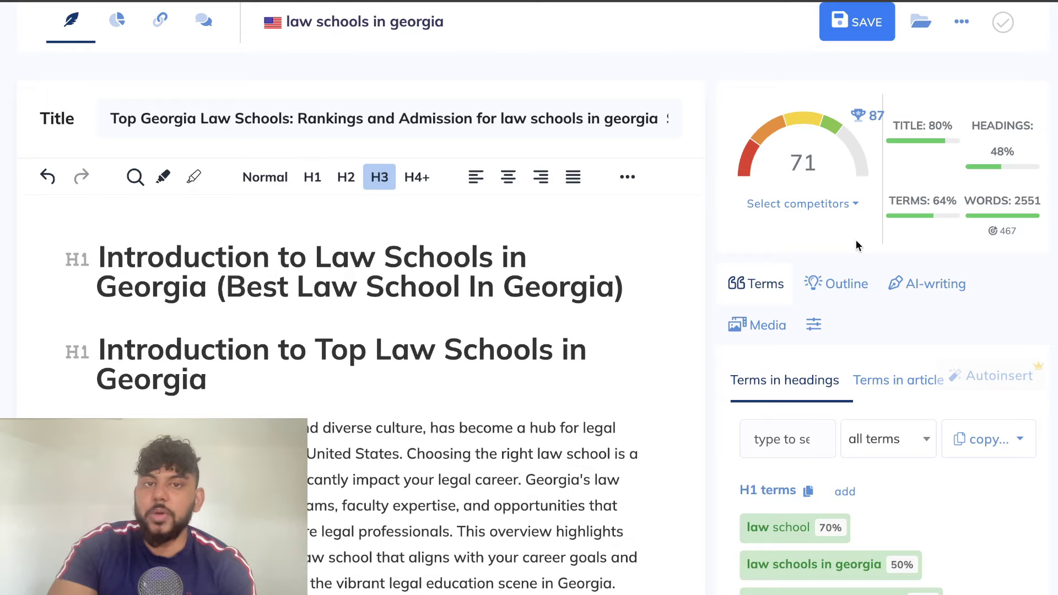
scroll(492, 384, "down", 15)
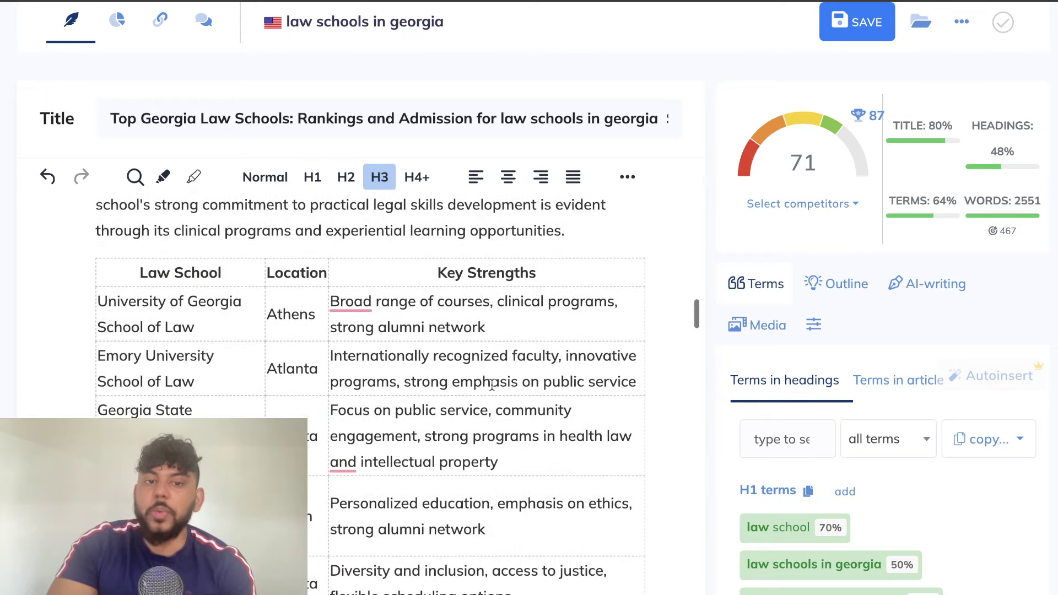
scroll(492, 384, "down", 1)
scroll(378, 354, "down", 1)
scroll(378, 354, "up", 1)
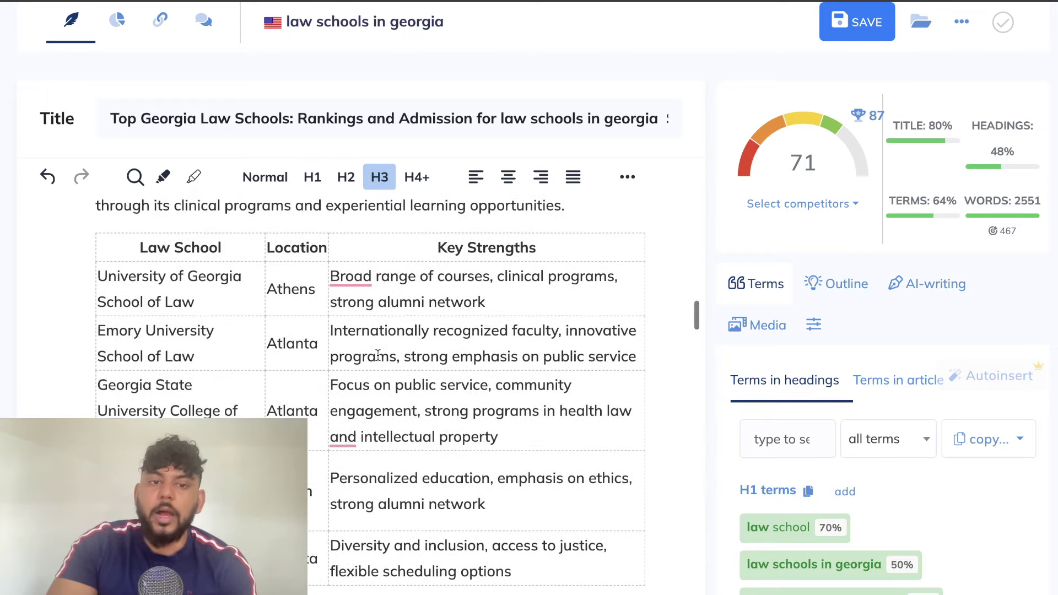
scroll(378, 355, "down", 8)
scroll(378, 354, "up", 9)
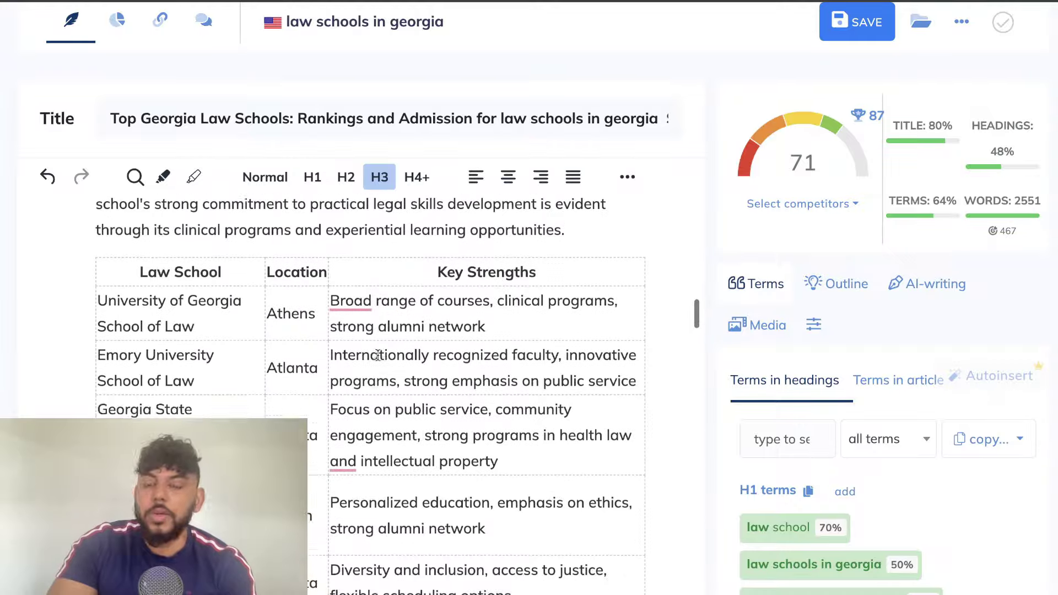
scroll(378, 355, "down", 10)
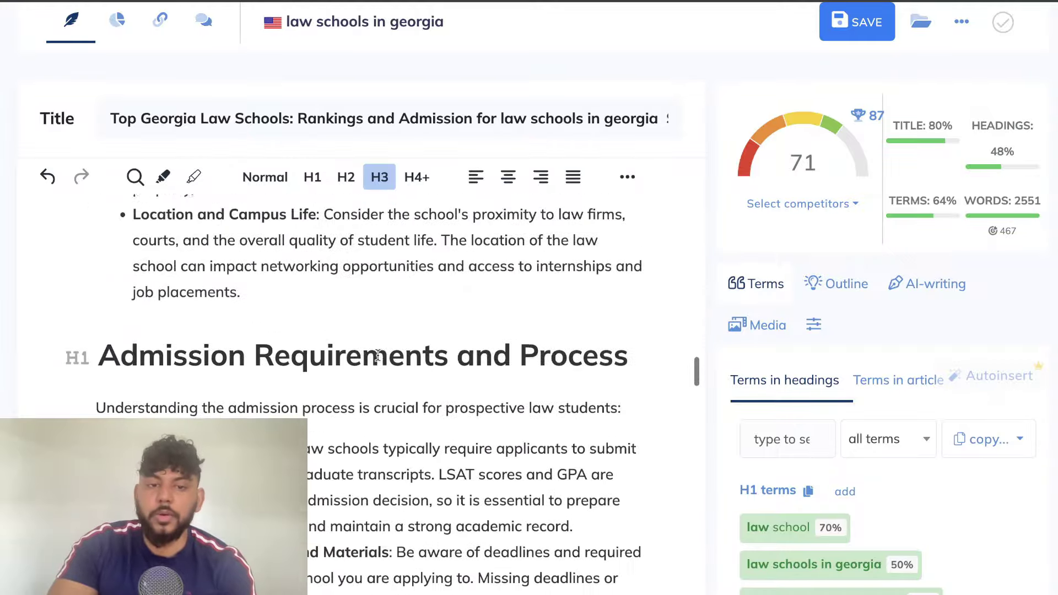
scroll(378, 354, "down", 1)
scroll(378, 354, "up", 12)
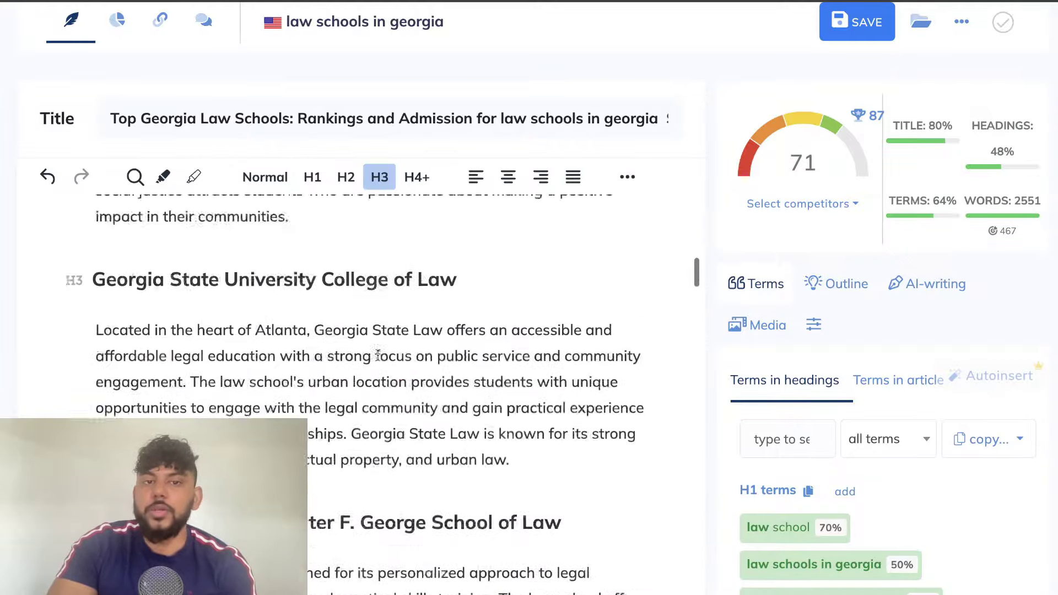
scroll(378, 355, "up", 10)
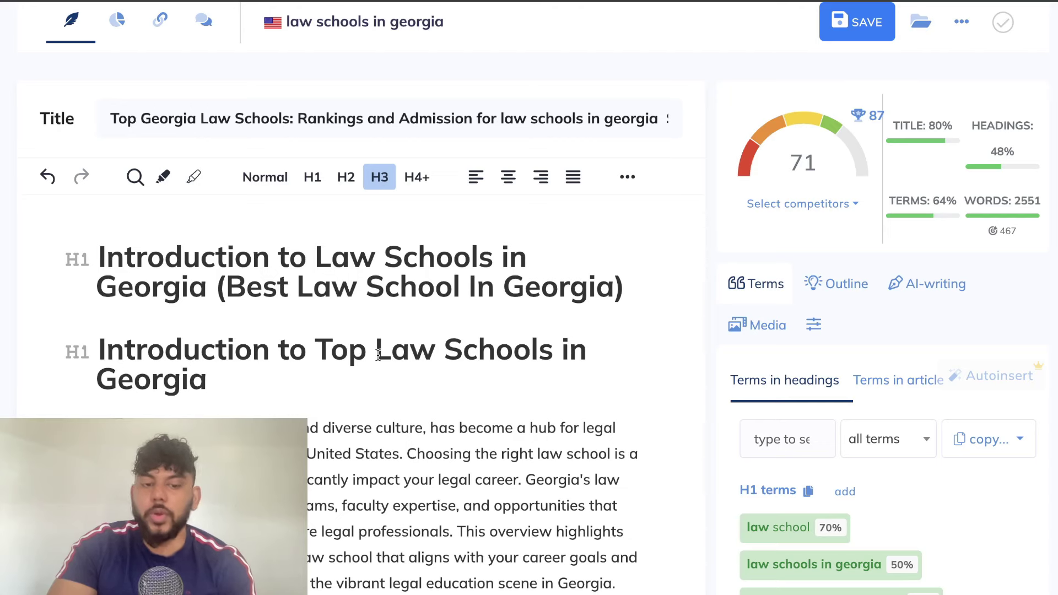
scroll(378, 356, "up", 2)
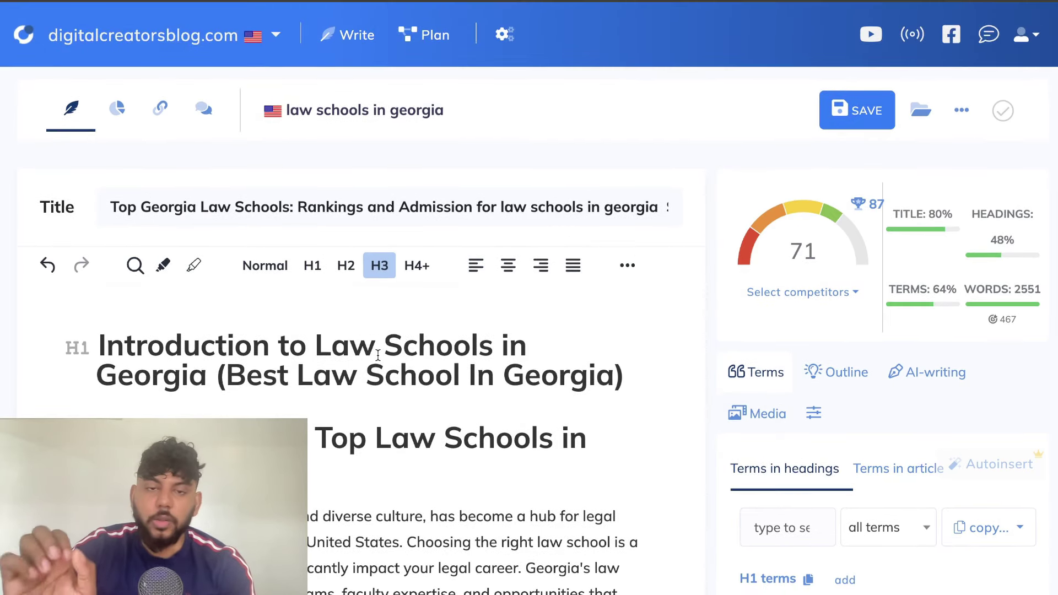